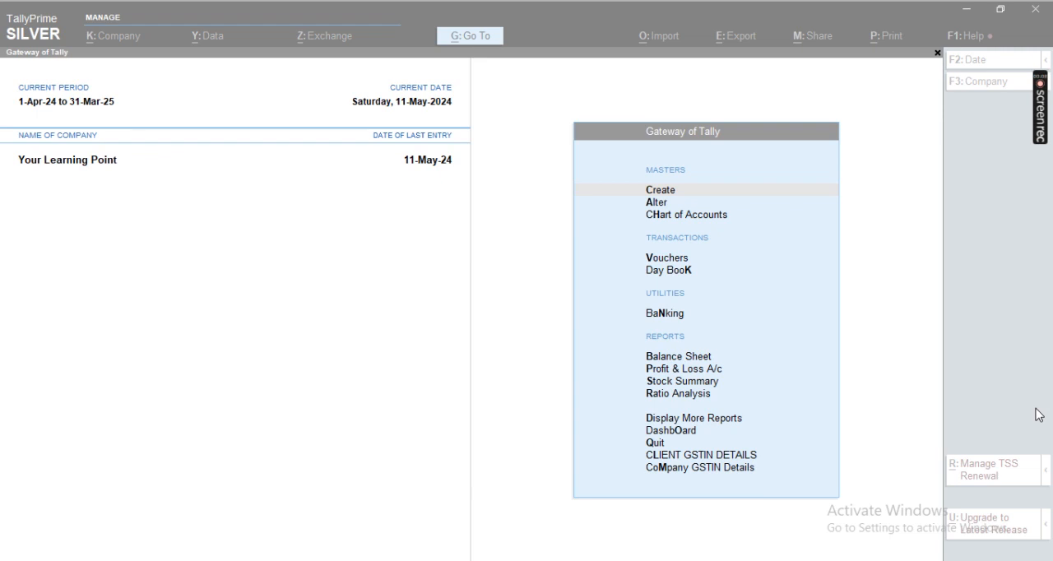
click(946, 313)
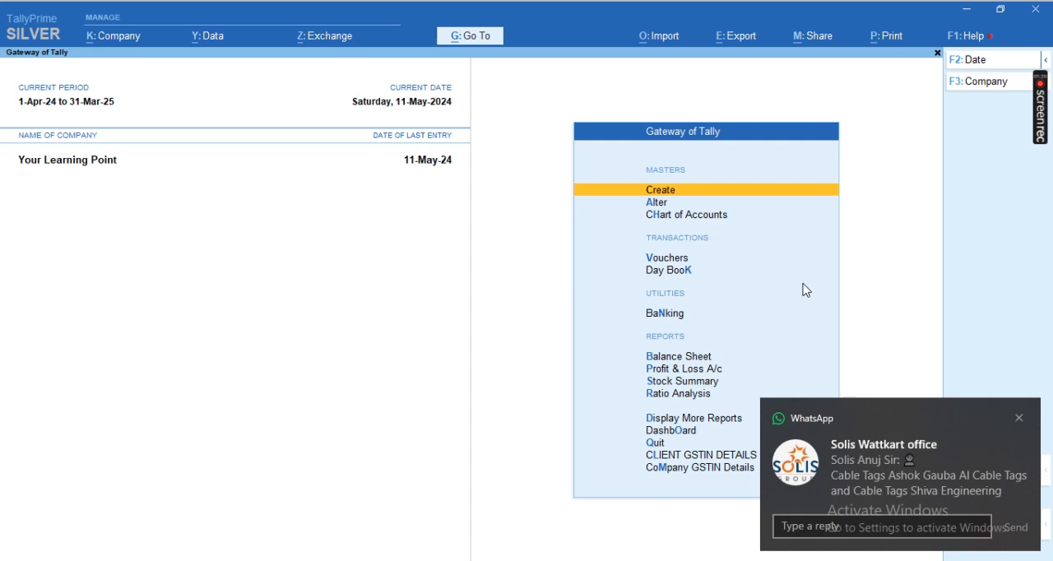
click(1016, 418)
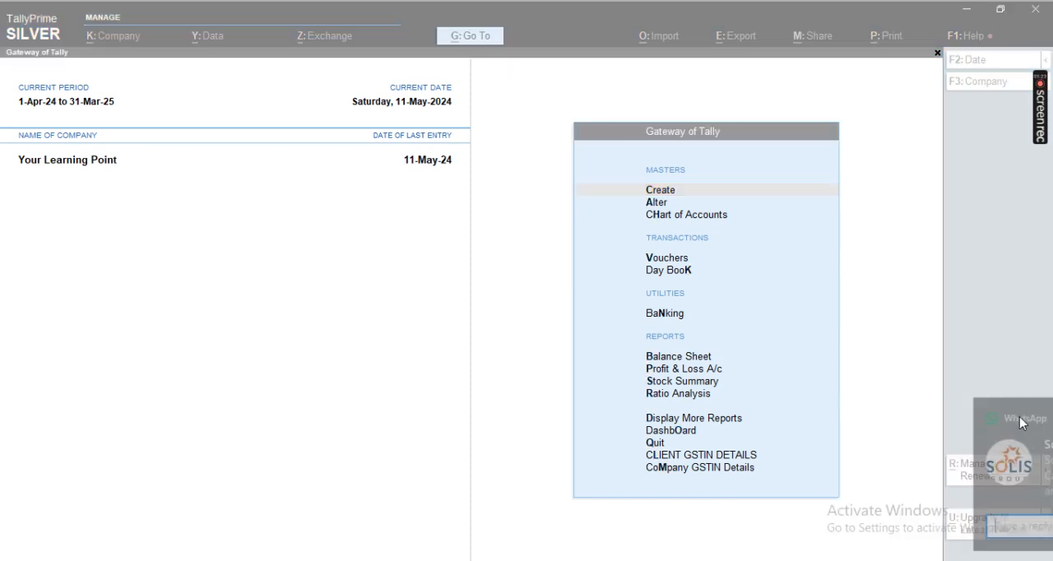
click(894, 320)
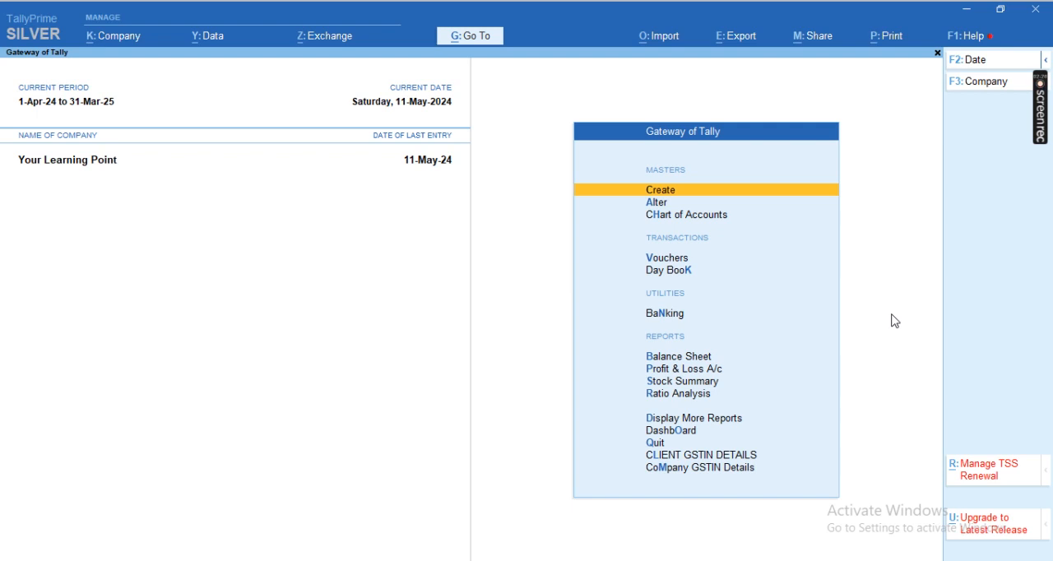
Step: Delete all payment and purchase vouchers listed in the Day Book for 11-May-24, and return to the Gateway of Tally
key(Escape)
key(Escape)
key(d)
key(d)
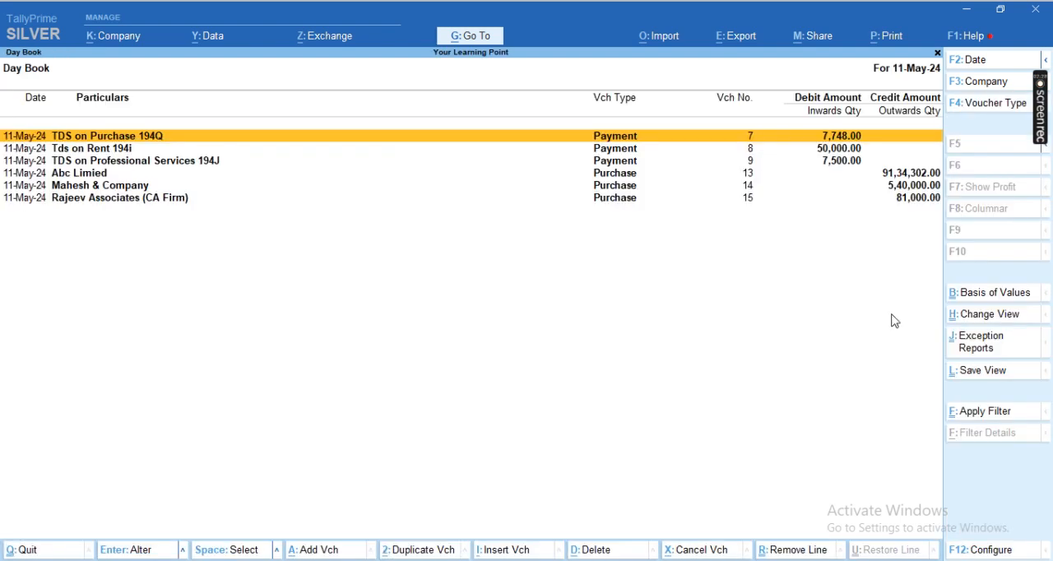
key(ctrl+space)
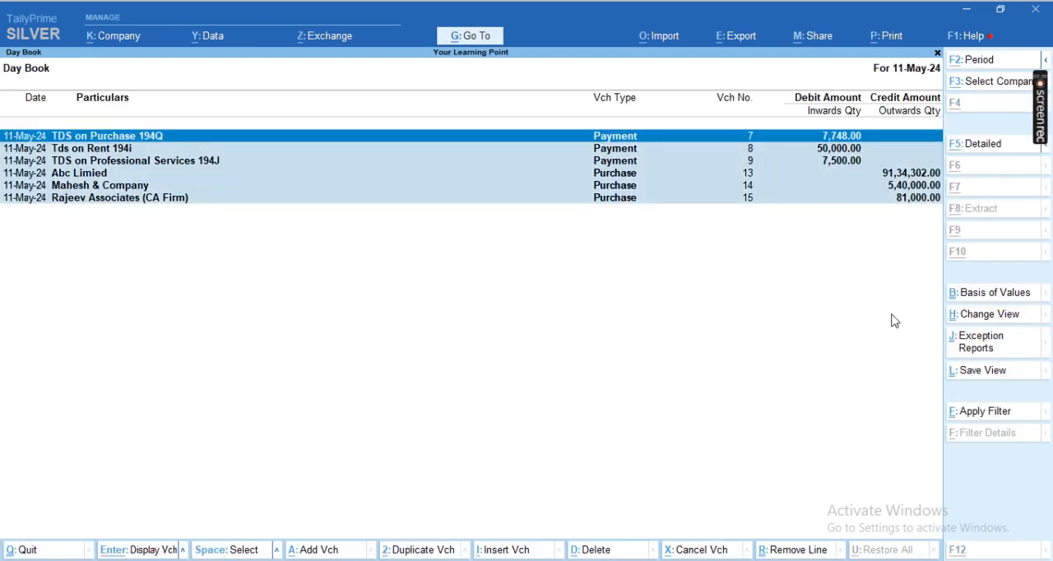
key(alt+d)
key(y)
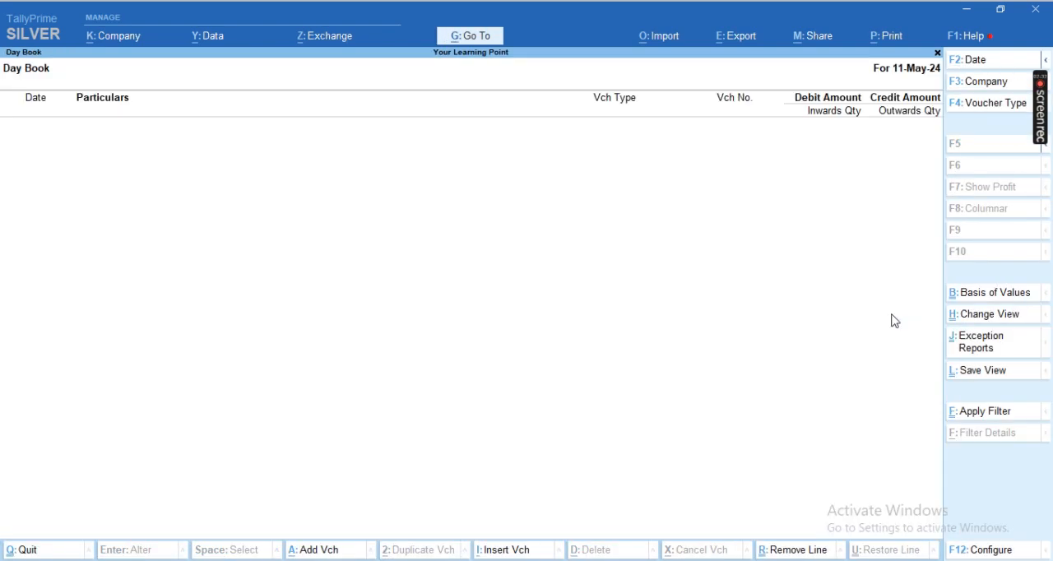
key(Escape)
key(Escape)
key(Escape)
key(Escape)
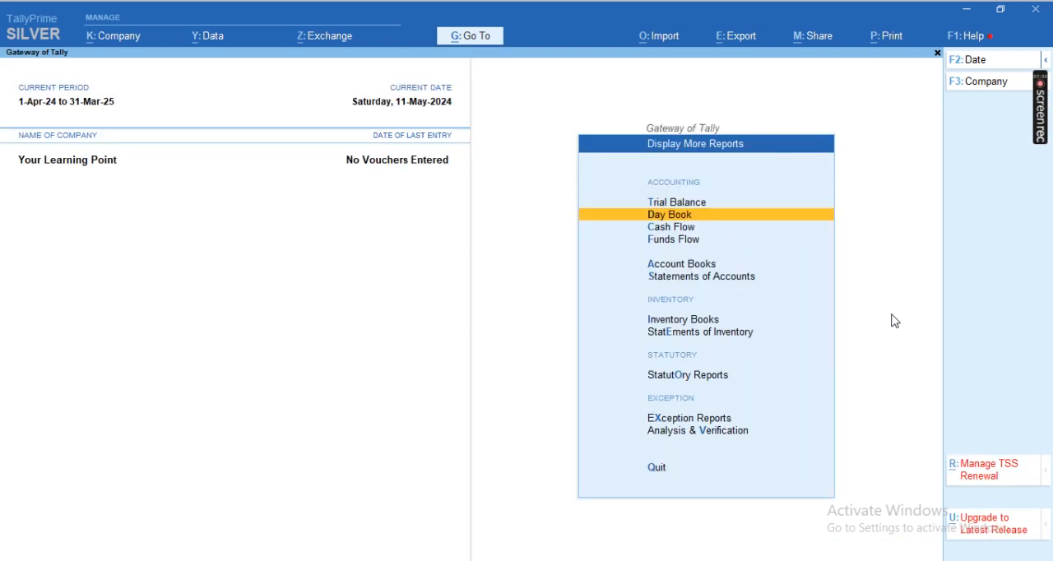
key(Escape)
key(Escape)
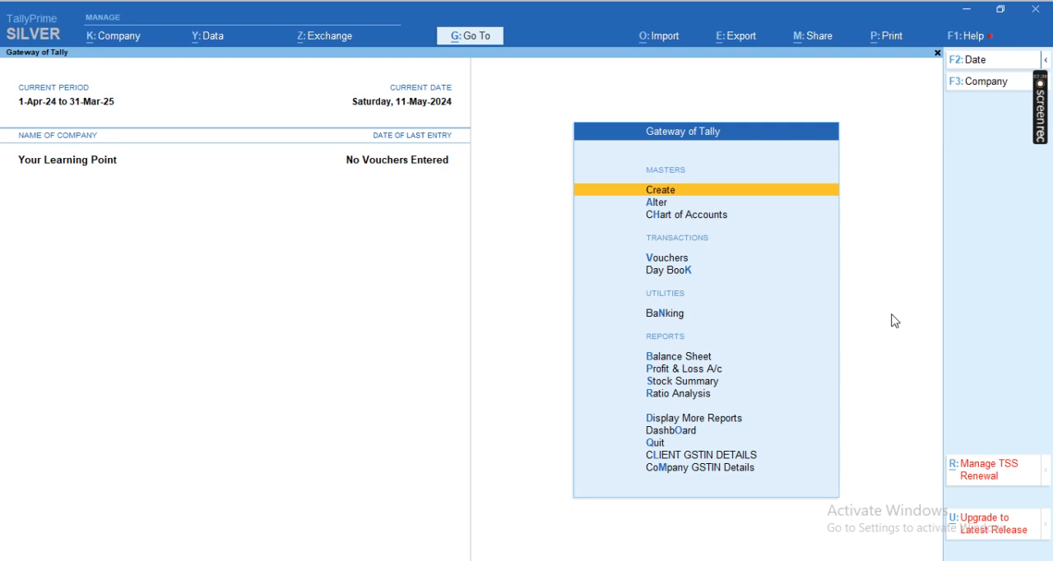
Step: Enable Tax Collected at Source (TCS) in the company features and go through the TCS collector details
key(Escape)
key(Escape)
key(F11)
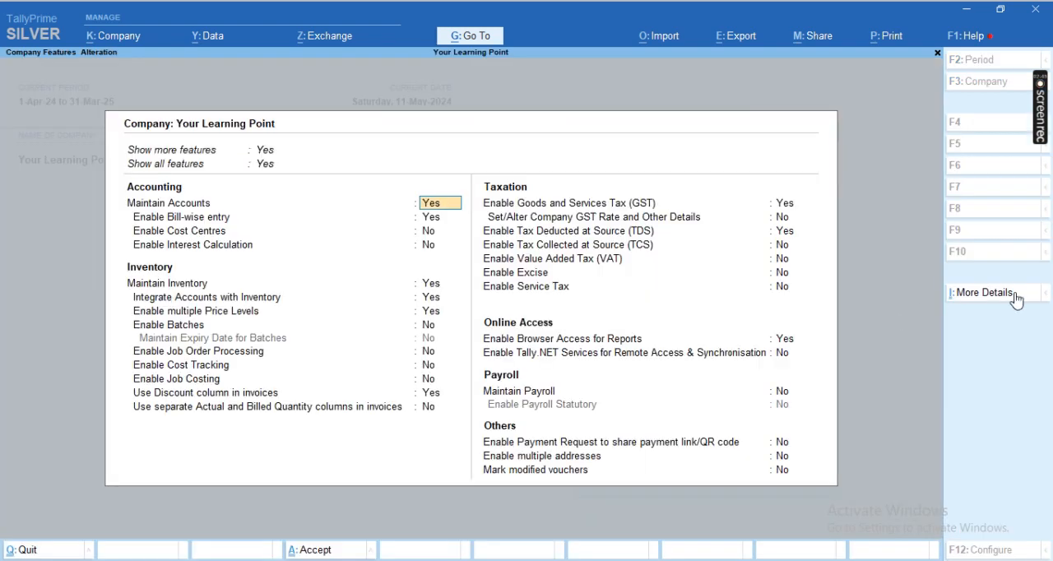
click(642, 246)
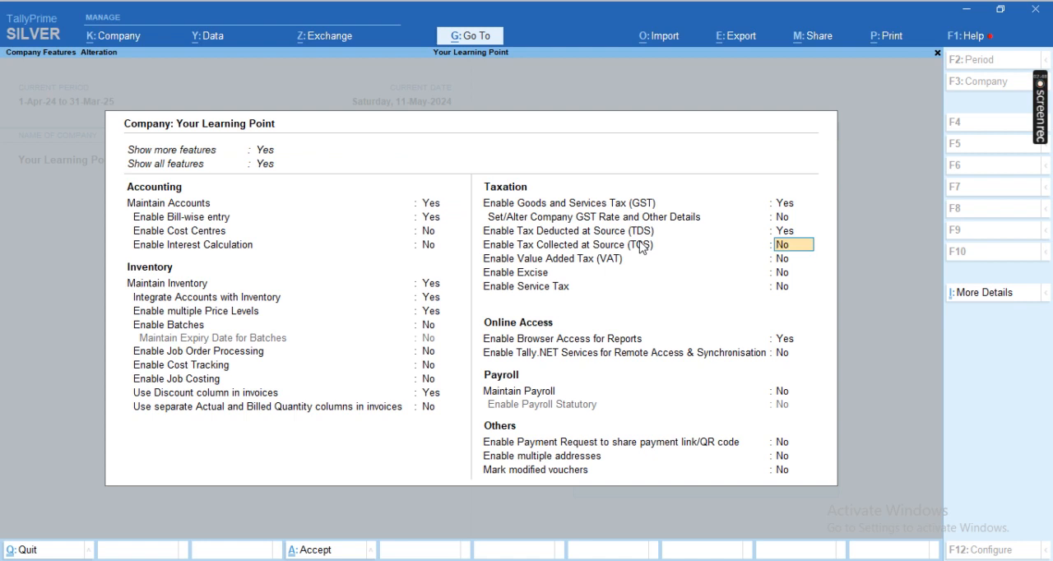
text(Y)
key(Return)
key(Return)
key(Return)
key(Return)
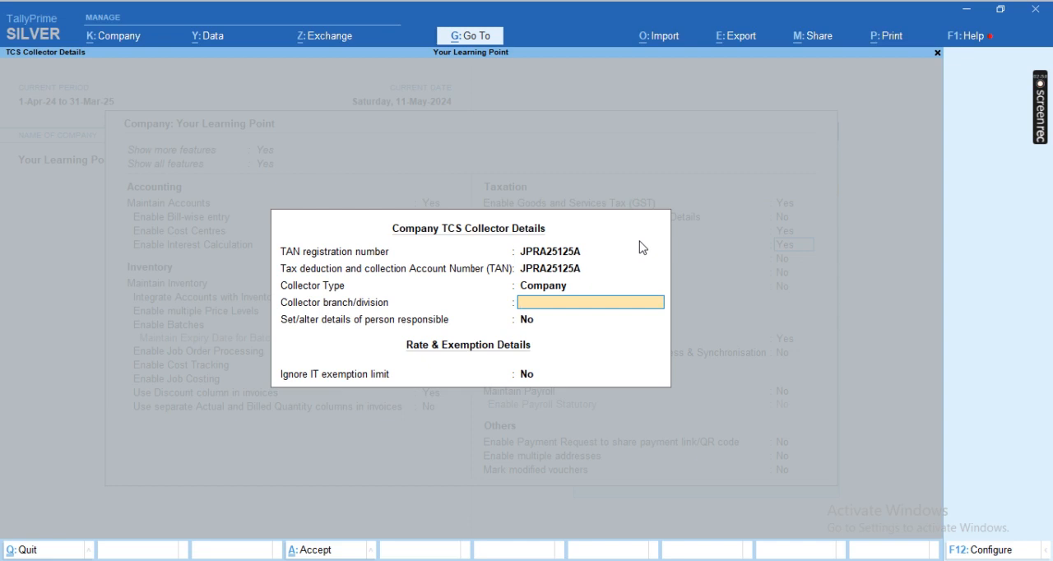
Step: Keep Company as the TCS collector type, accept the collector details and save the company features
key(BackSpace)
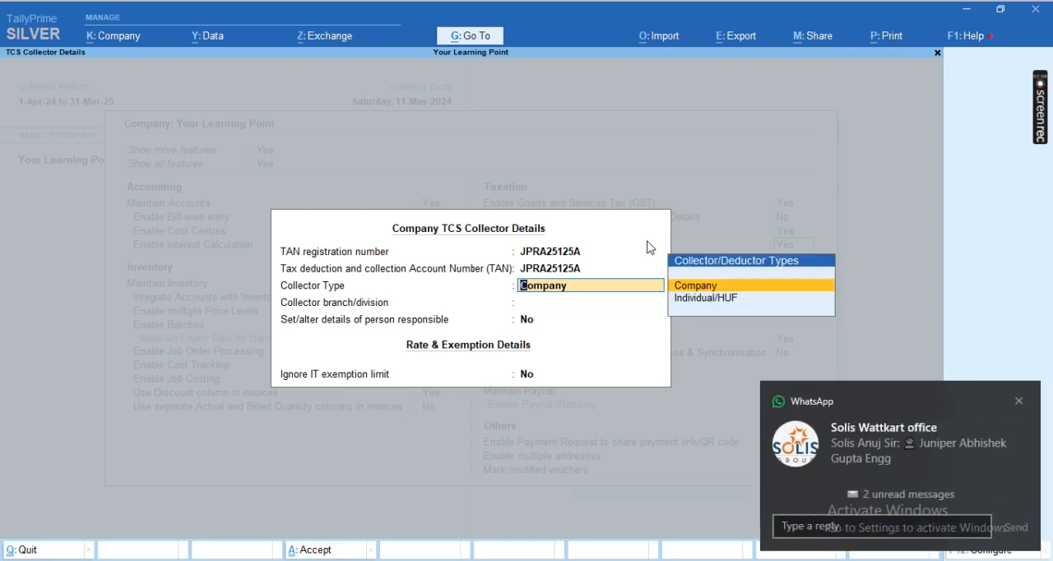
click(1020, 403)
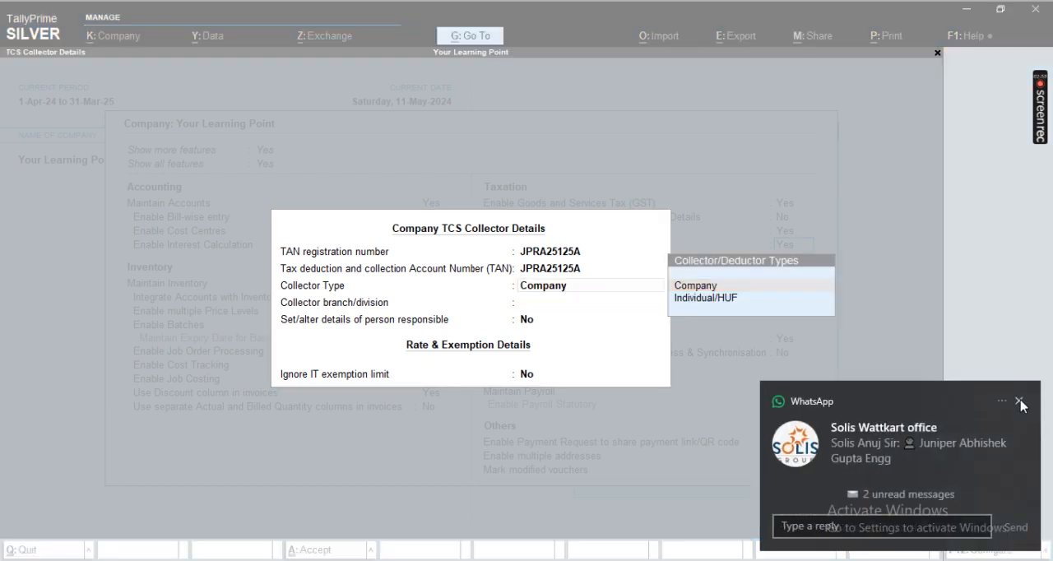
click(550, 254)
key(Return)
key(Return)
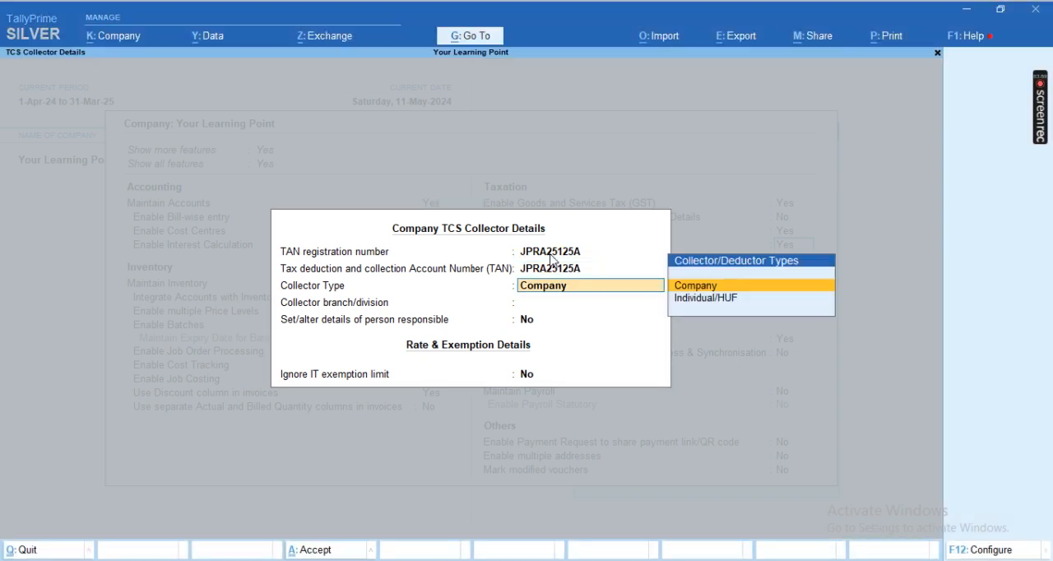
key(Return)
key(ctrl+a)
key(Return)
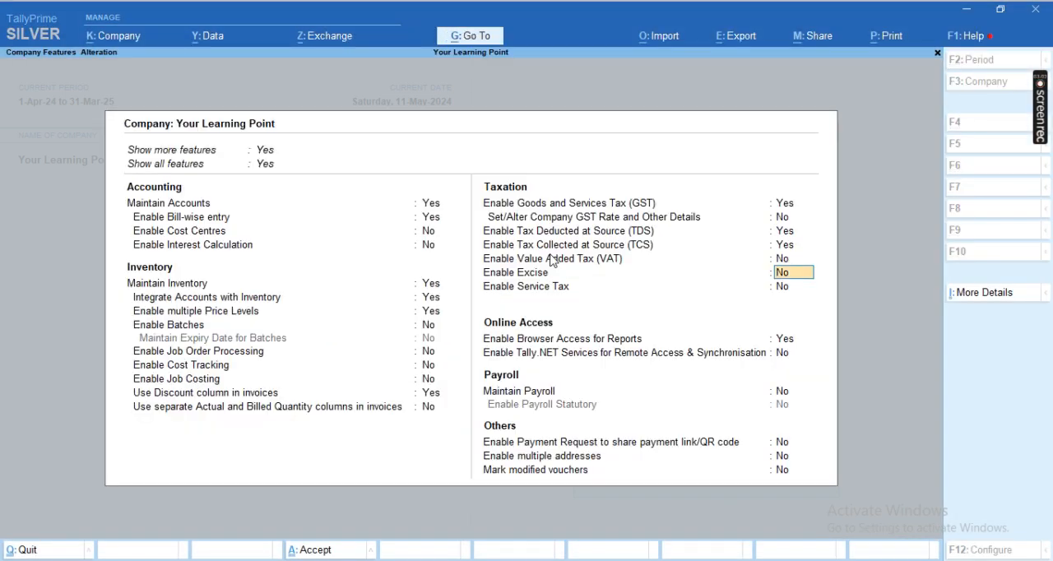
key(ctrl+a)
key(Escape)
key(Escape)
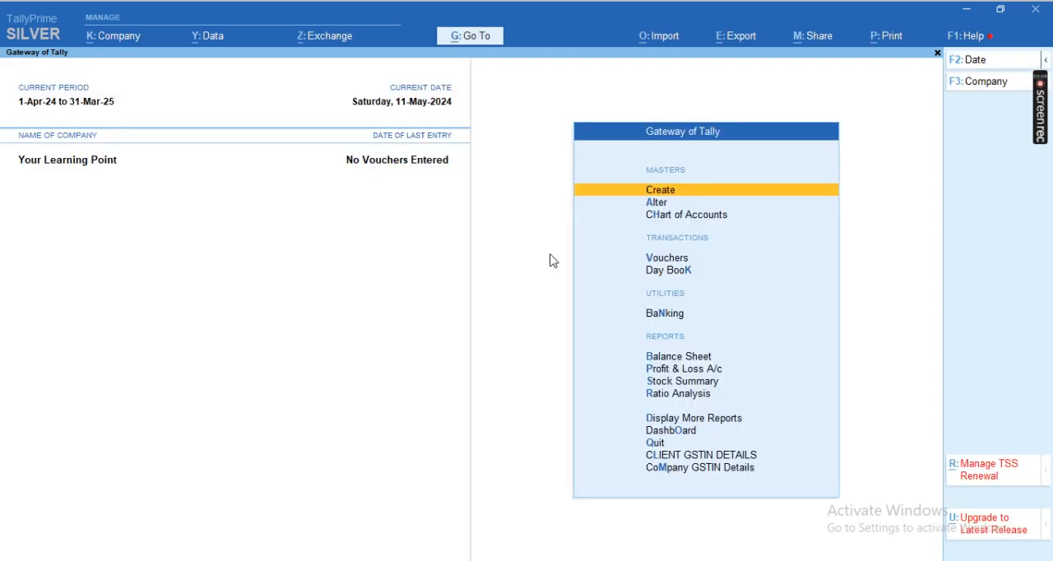
Step: Start a sales voucher and open the party ledger Abc Limied for alteration
key(v)
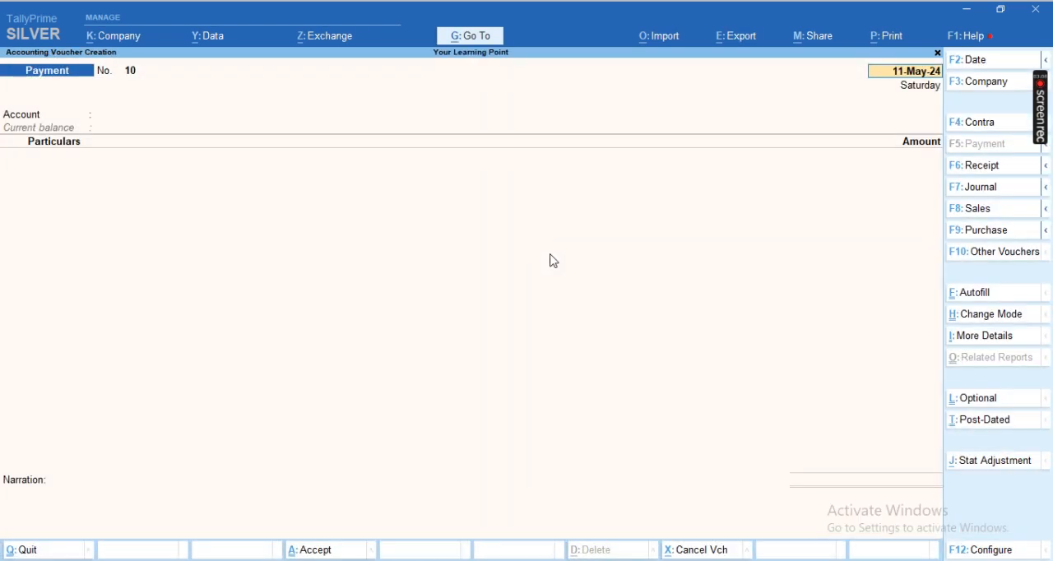
key(F8)
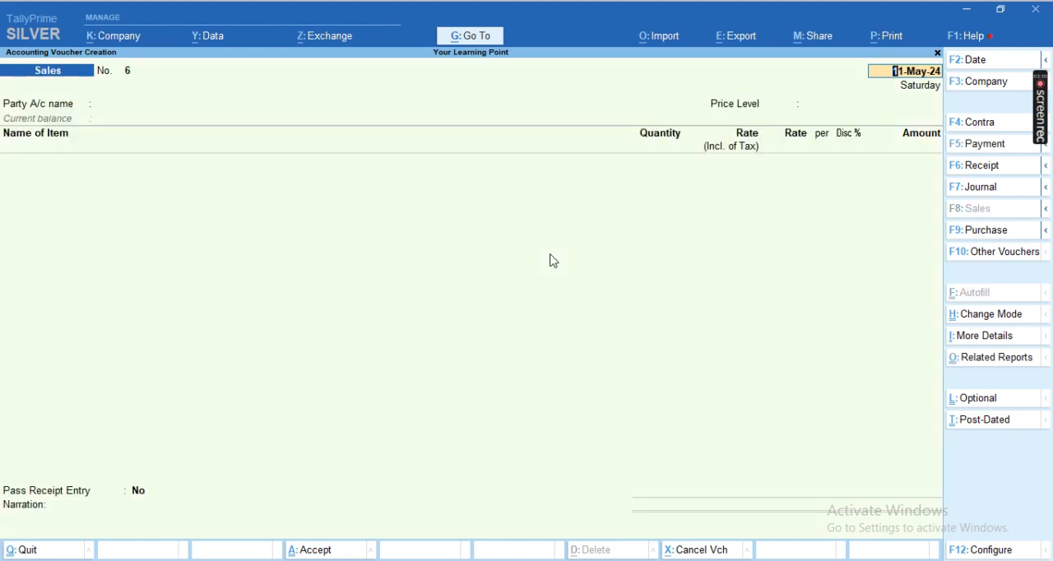
key(Return)
key(Escape)
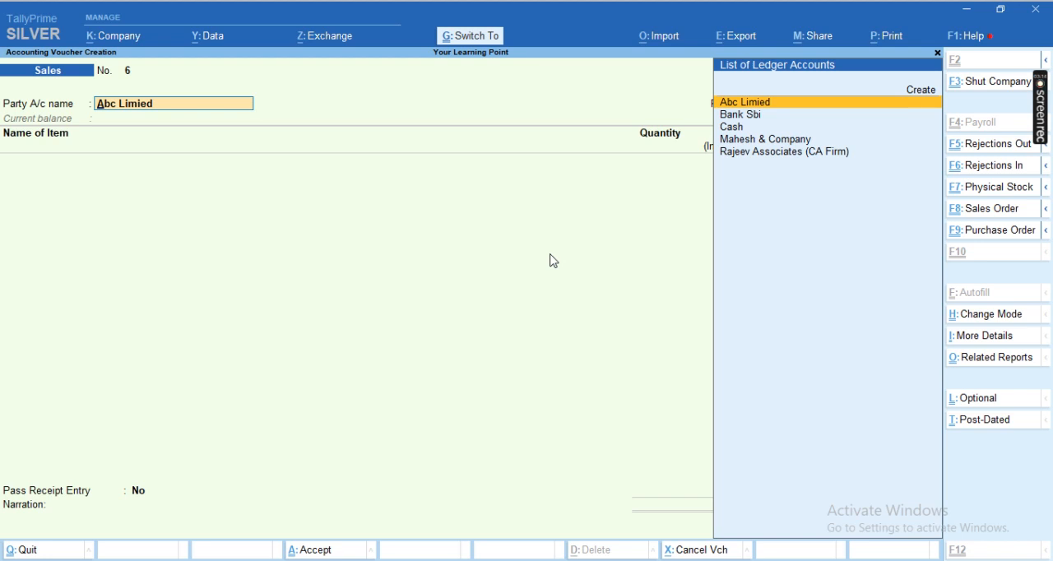
key(ctrl+Return)
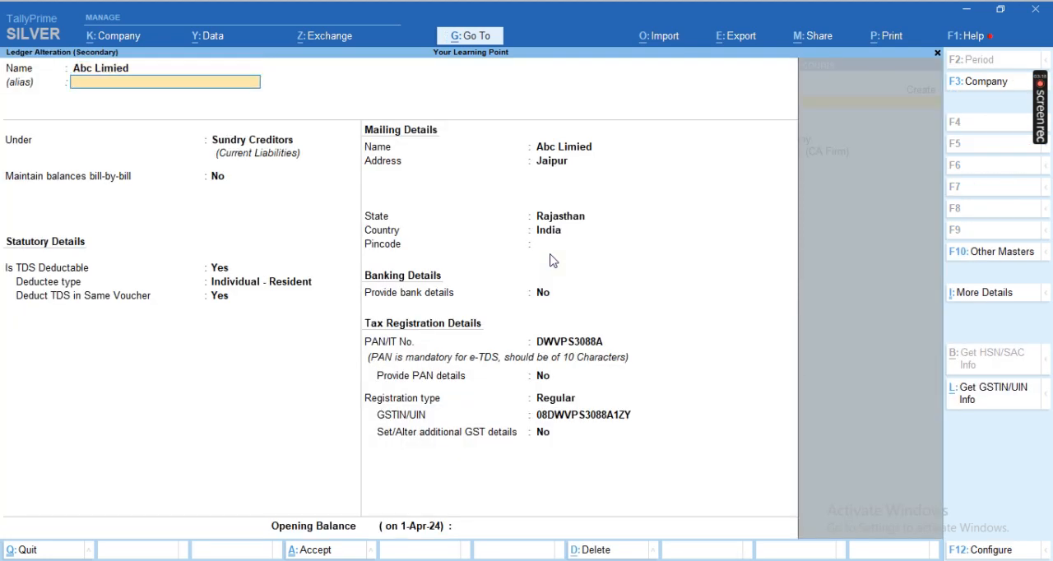
Step: Move the Abc Limied ledger under Sundry Debtors and set Is TDS Deductable to No
key(Return)
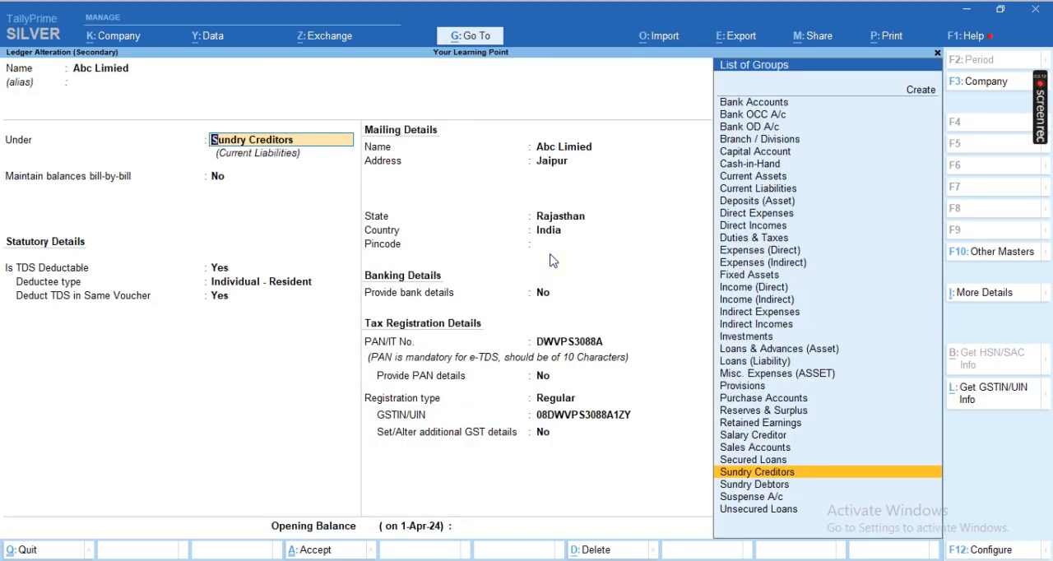
text(SUND)
key(Down)
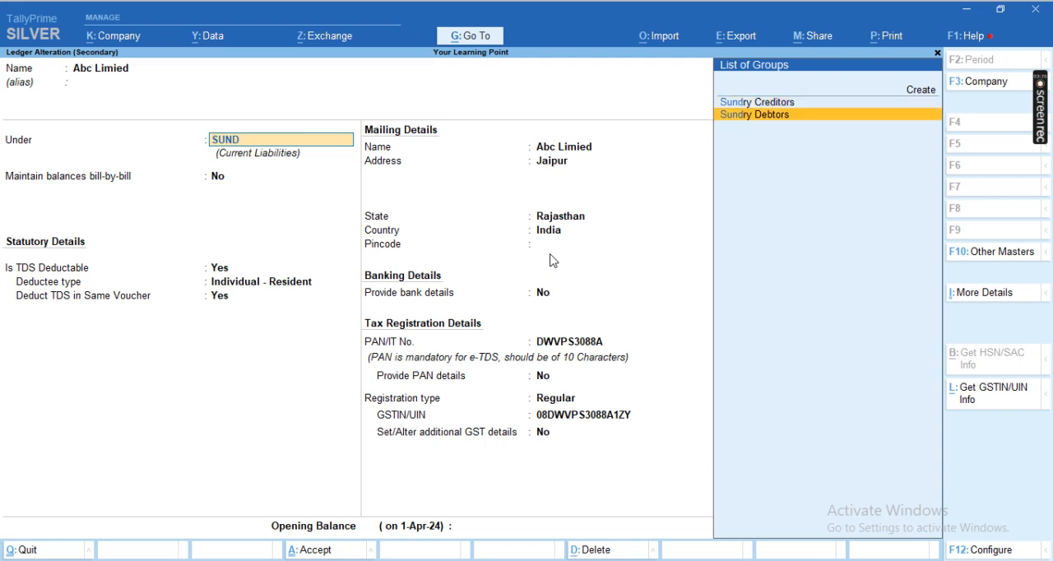
key(Return)
key(Return)
text(n)
key(Return)
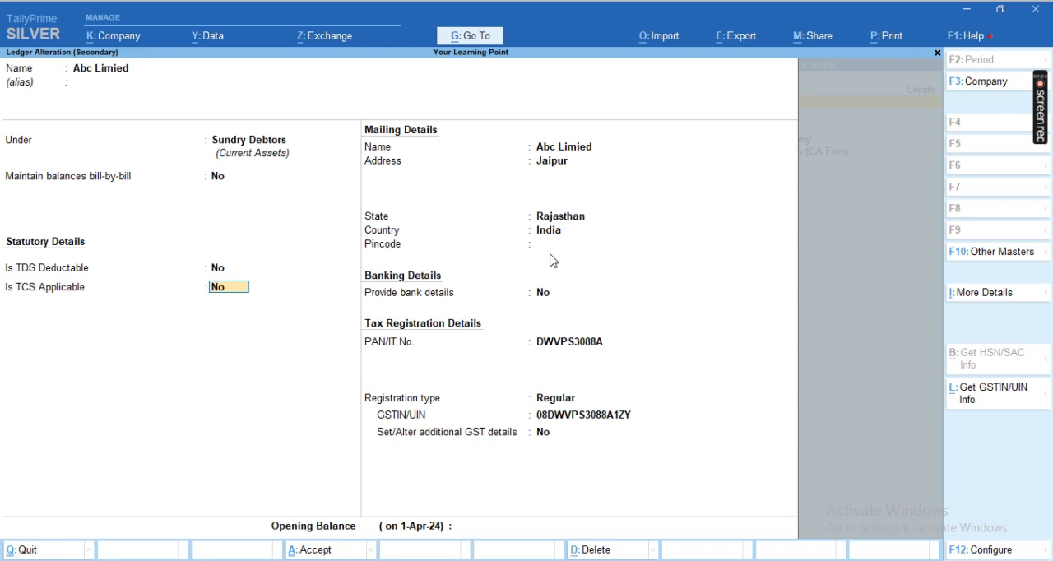
Step: Make TCS applicable on the Abc Limied ledger with buyer/lessee type Individual - Resident, and save the ledger
text(y)
key(Return)
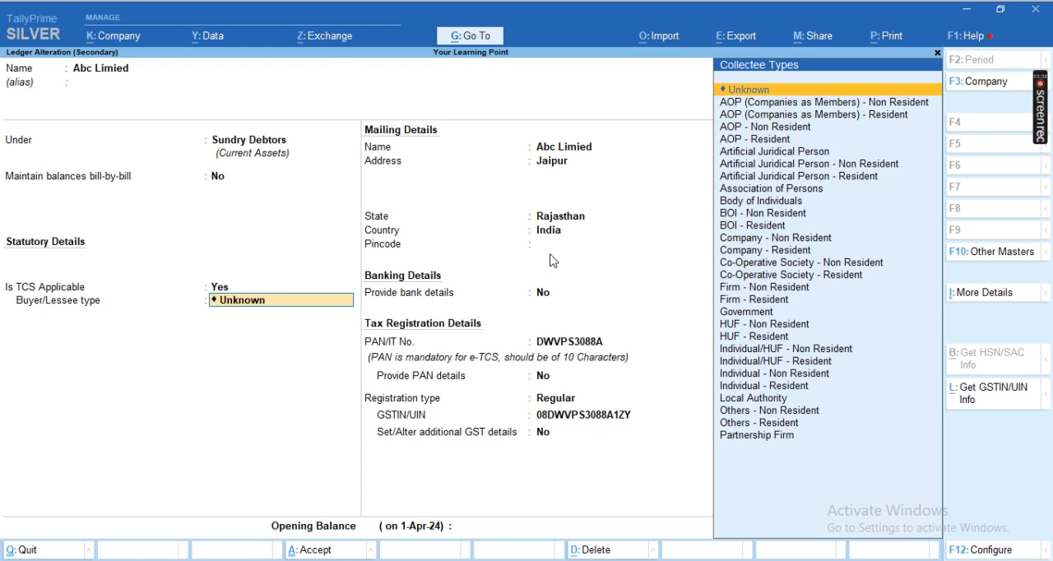
key(Down)
key(Down)
key(Down)
key(Down)
key(Down)
key(Down)
key(Down)
key(Down)
key(Down)
key(Down)
key(Down)
key(Down)
key(Down)
key(Down)
key(Down)
key(Down)
key(Down)
key(Down)
key(Down)
key(Down)
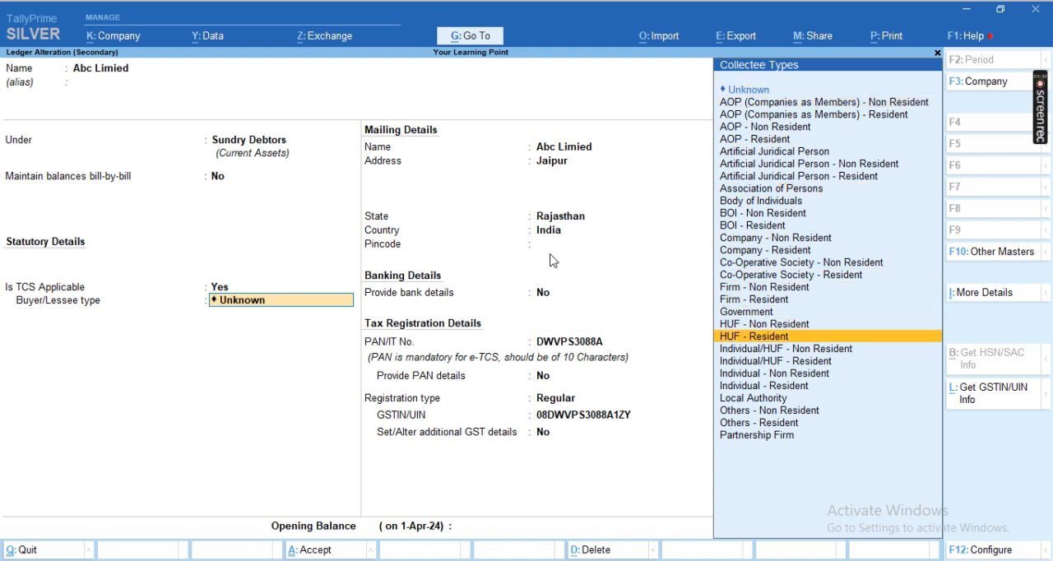
key(Down)
key(Down)
key(Down)
key(Down)
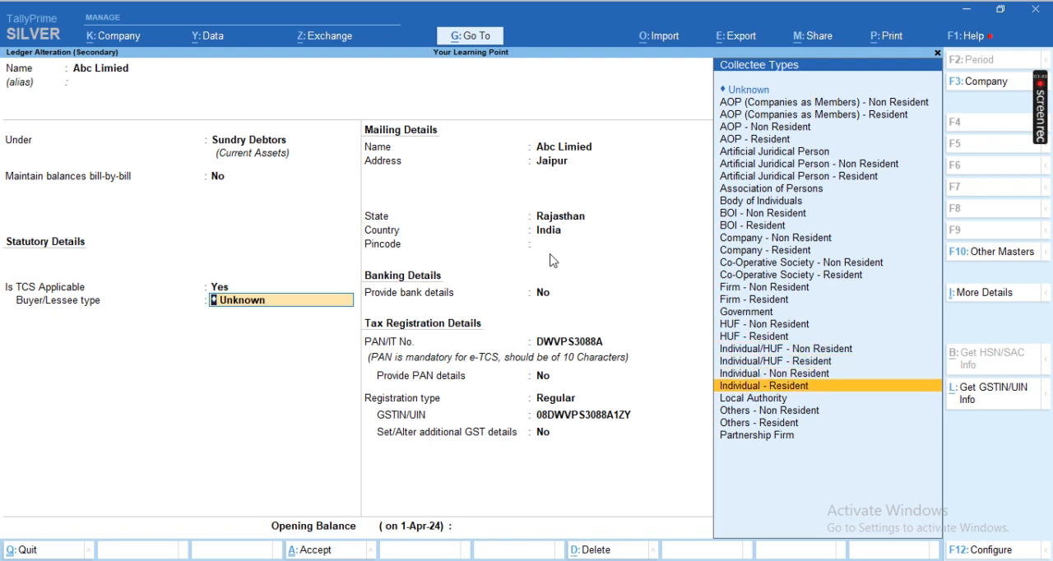
key(Return)
key(Return)
key(Return)
key(Return)
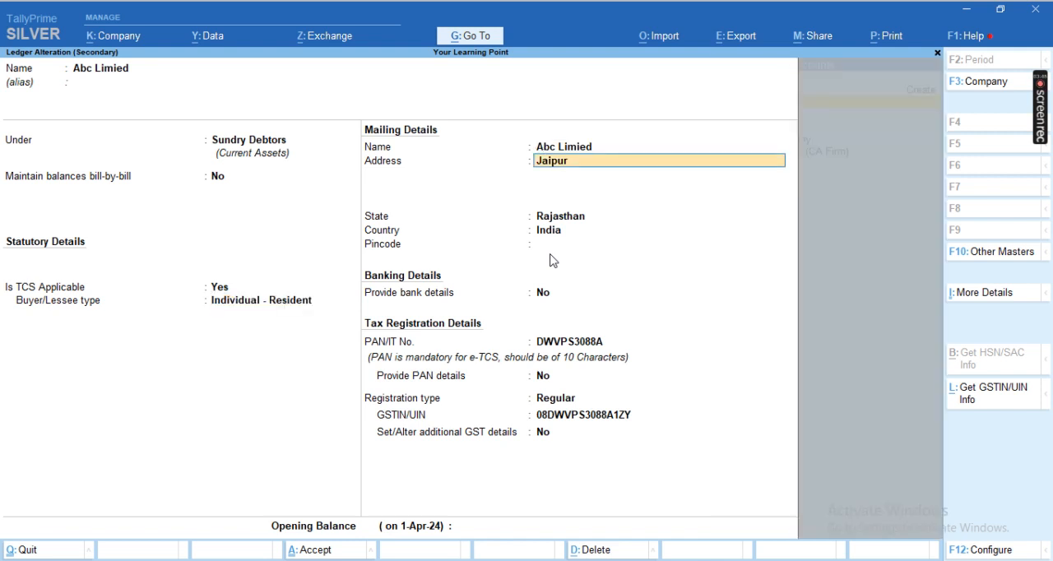
key(Return)
key(Return)
key(Return)
key(Return)
key(Return)
key(Return)
key(Return)
key(Return)
key(Return)
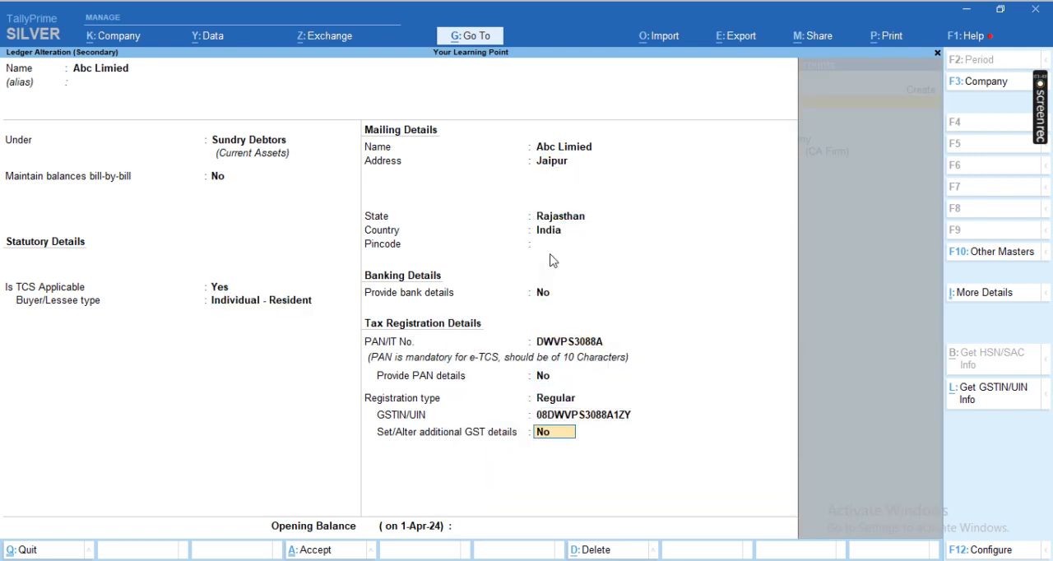
key(Return)
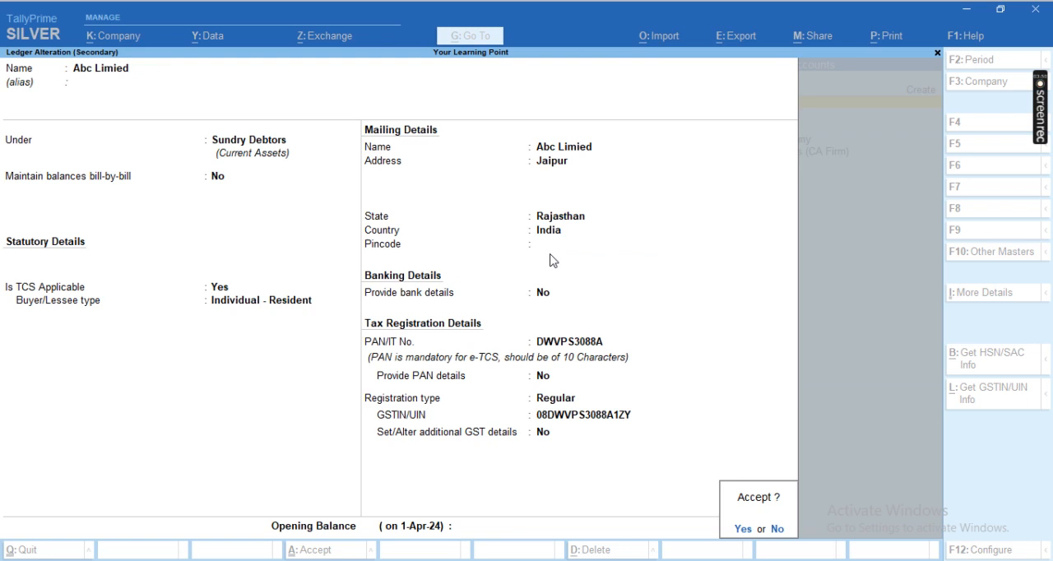
key(Return)
Step: Choose Abc Limied as the sales voucher's party and accept the dispatch and party details without entering dispatch data
key(Return)
key(Return)
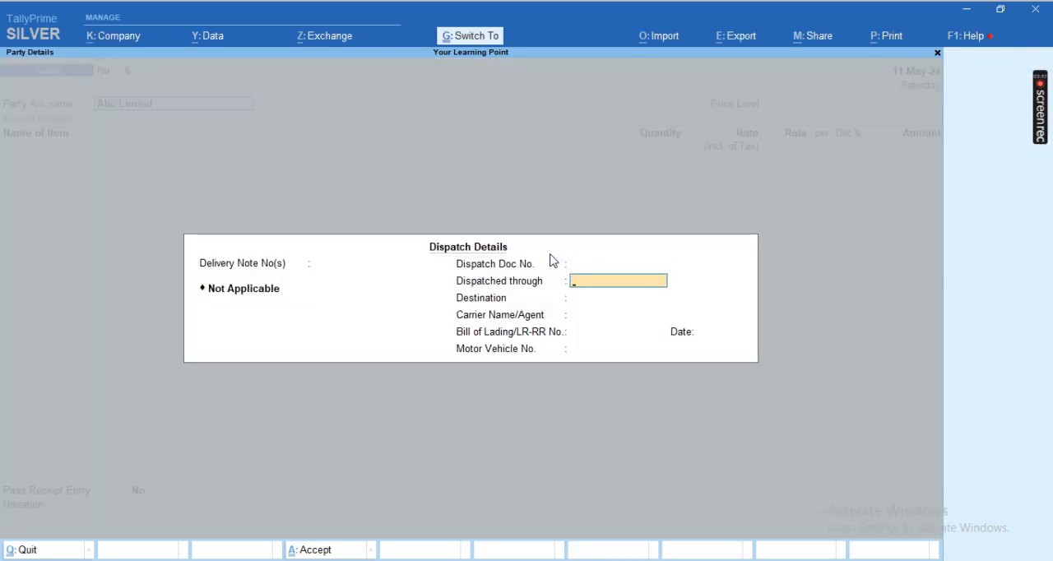
key(ctrl+a)
key(Return)
key(Return)
key(ctrl+a)
key(Return)
Step: Try to add the stock item Samsung S20 with a quantity of 50 nos, and quit the voucher without saving
key(Up)
key(Up)
key(Up)
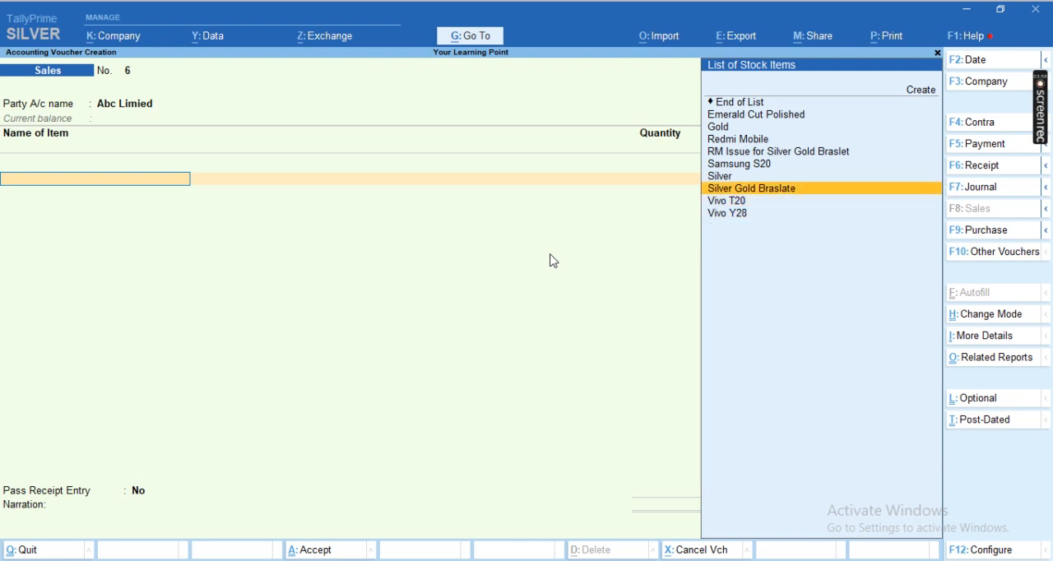
key(Up)
key(Up)
key(Return)
key(Return)
key(Return)
key(Return)
text(50)
key(Return)
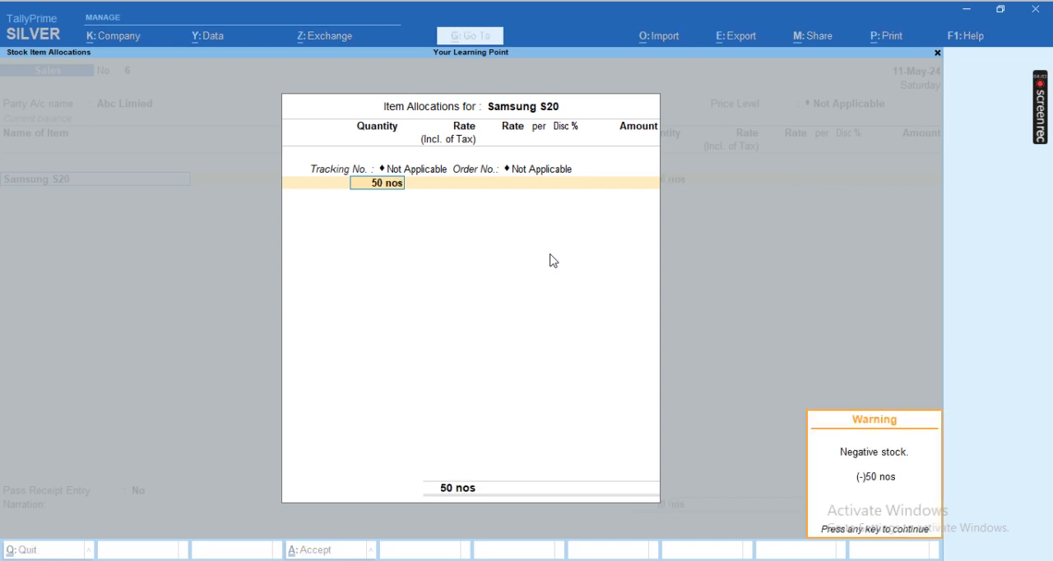
key(Return)
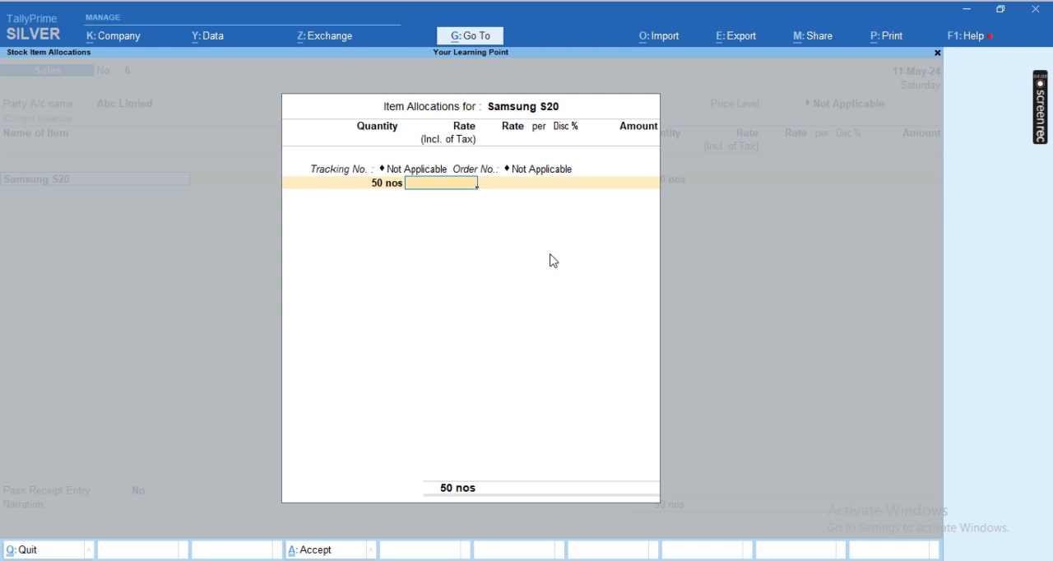
key(ctrl+a)
key(ctrl+q)
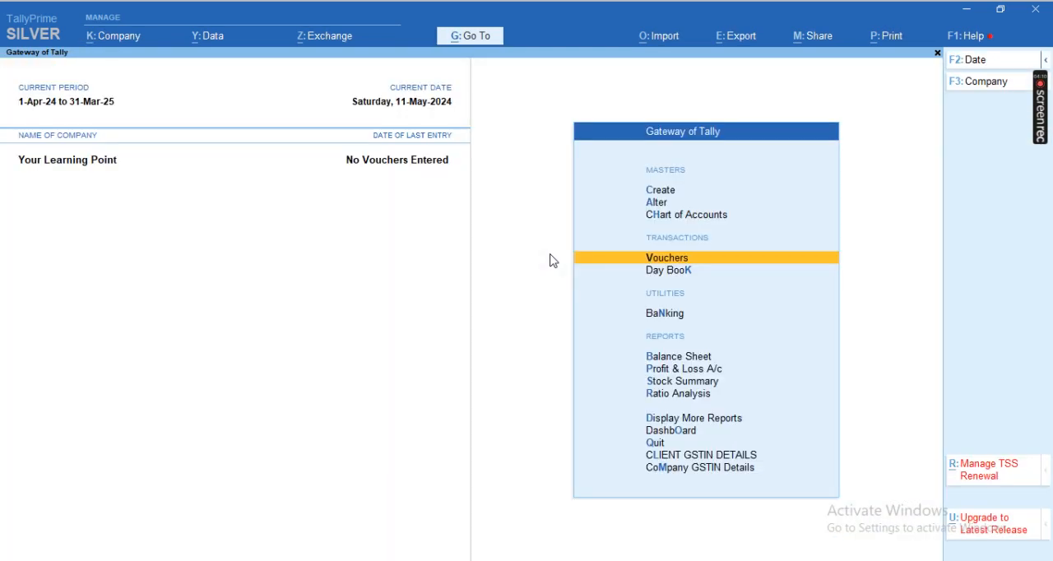
Step: Start a new ledger named "TCS 206C (1H) on Sale" and dismiss the chat notification covering the form
key(c)
key(Down)
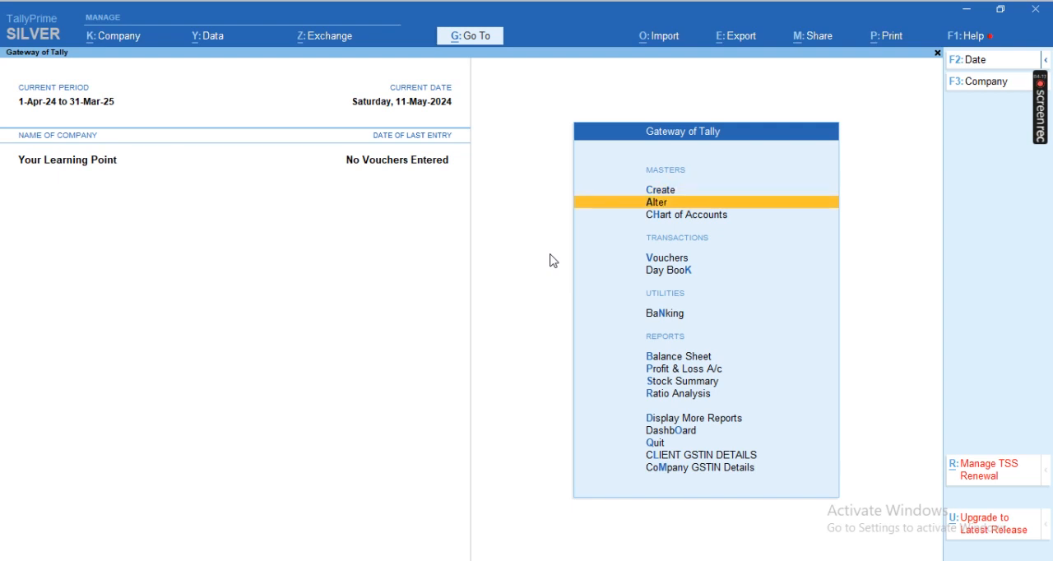
key(Up)
key(Return)
key(Down)
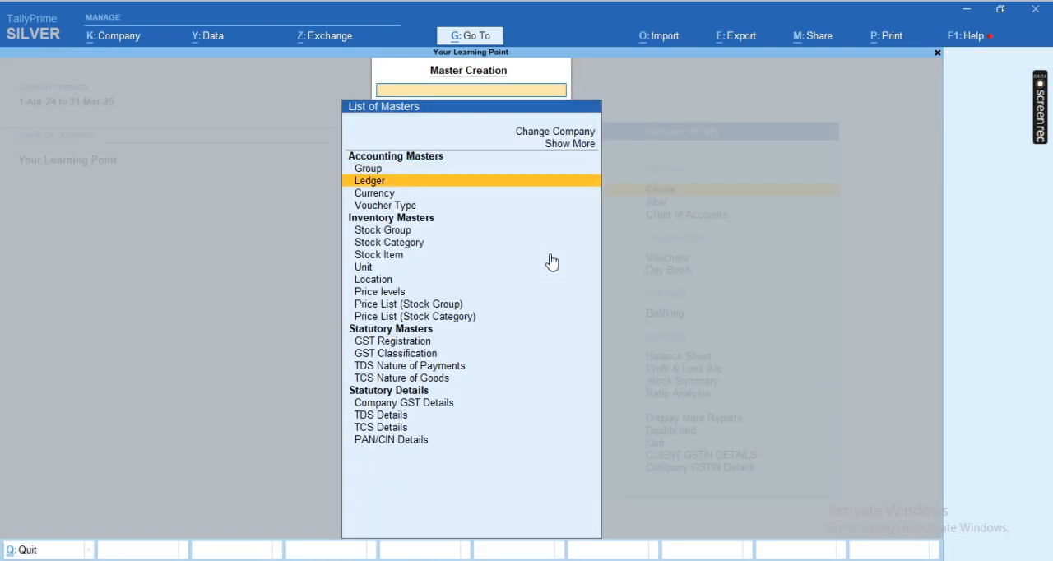
key(Return)
text(TC)
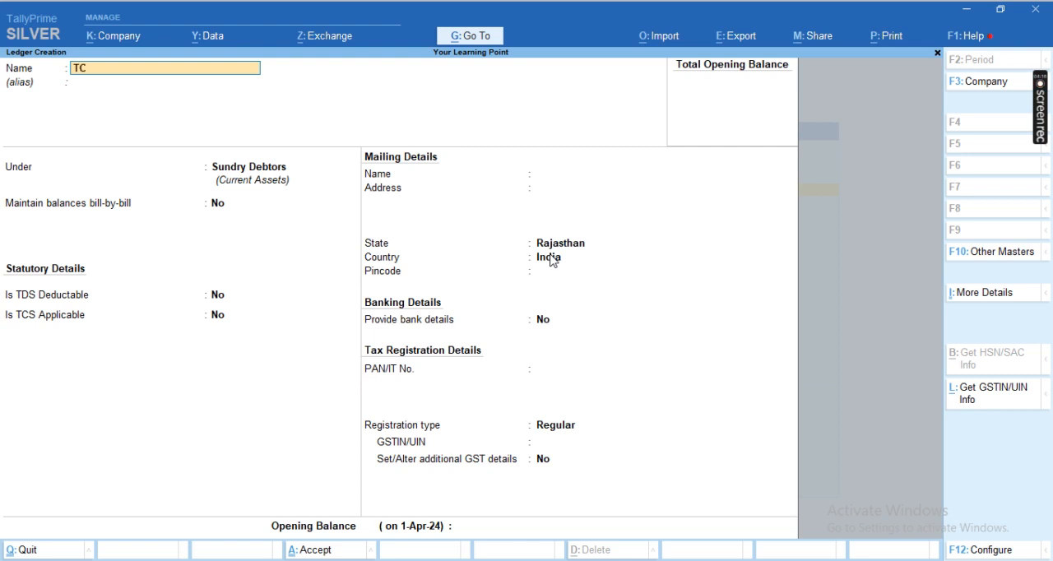
text(S 206C (1H))
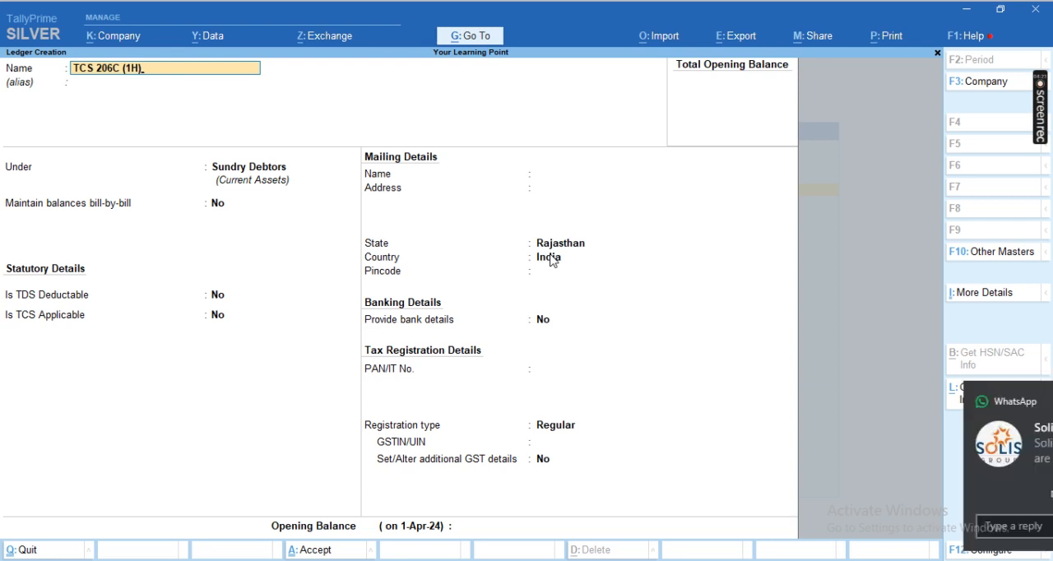
text( on Sale)
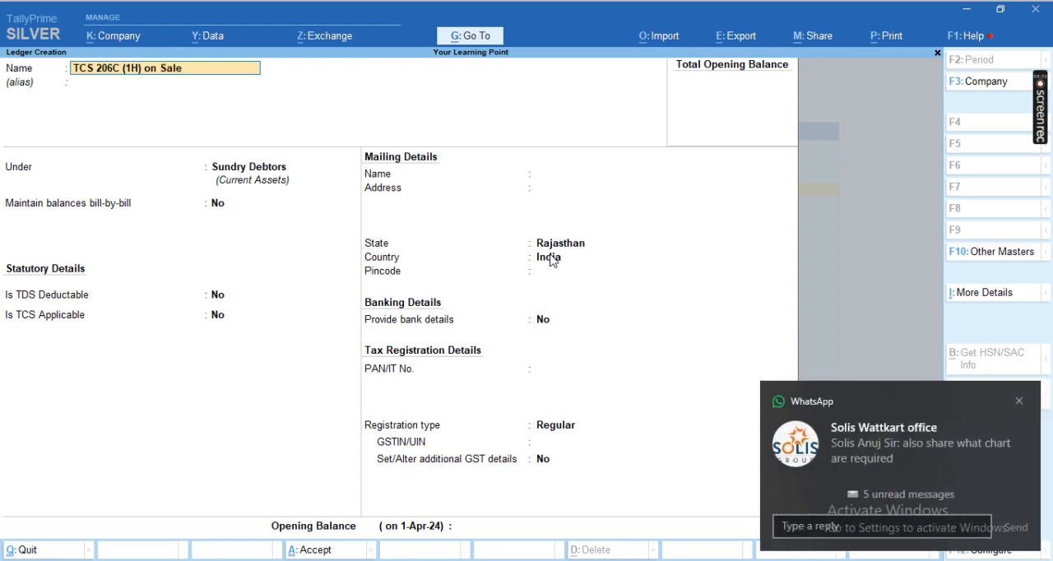
click(1018, 402)
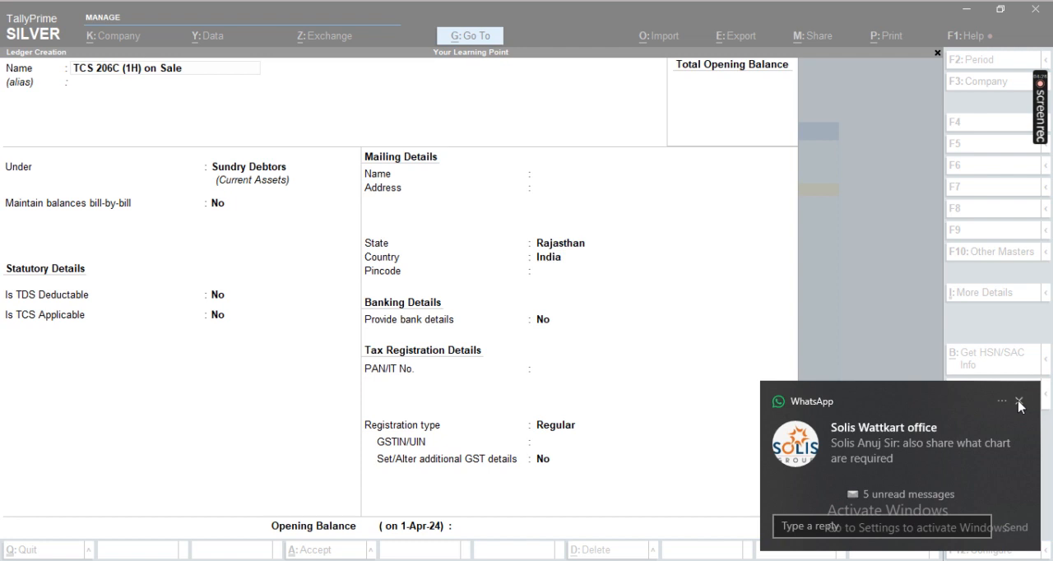
click(254, 151)
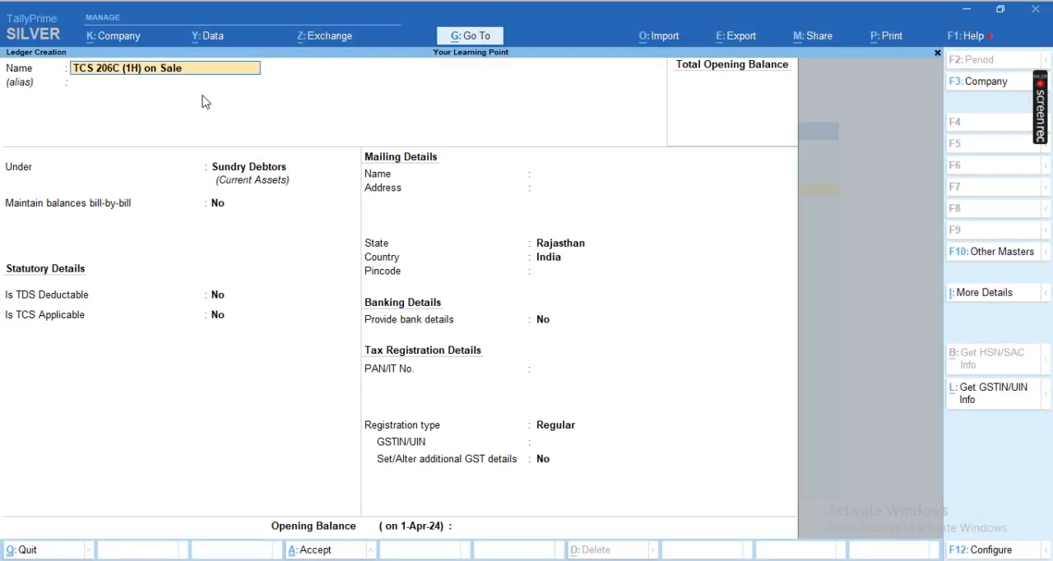
Step: Place the TCS 206C (1H) on Sale ledger under Duties & Taxes and set its type of duty/tax to TCS
key(Return)
key(Return)
text(Du)
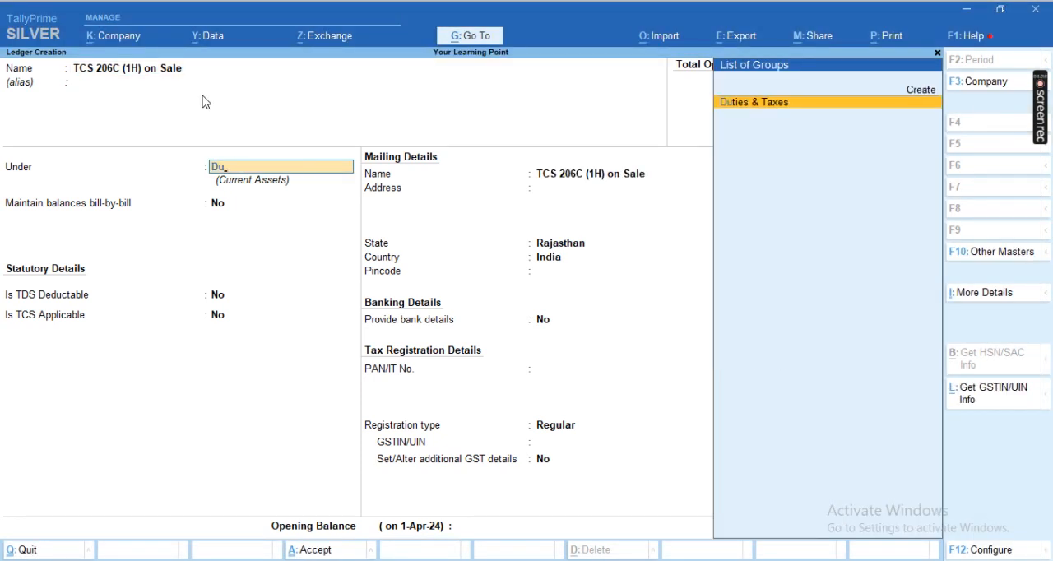
key(Return)
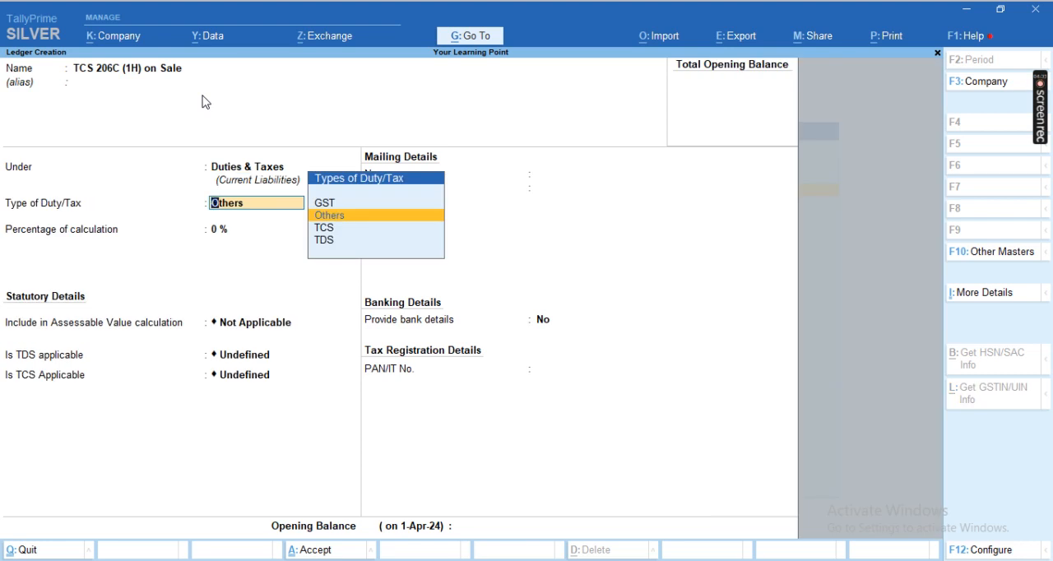
key(Down)
key(Return)
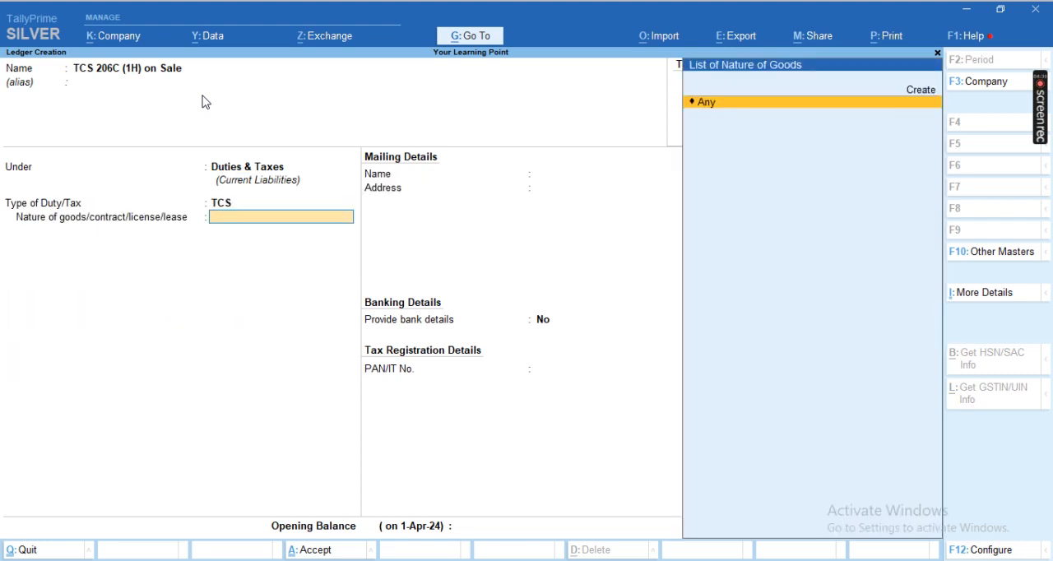
Step: Start a new nature of goods for the ledger and name it "TCS on Sale 206c (1H)"
key(Up)
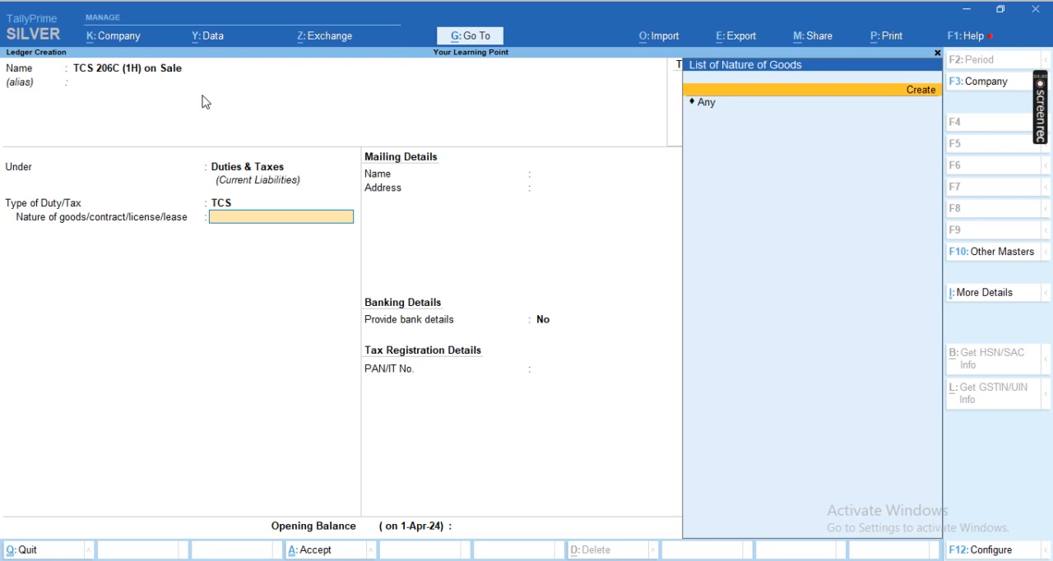
key(Return)
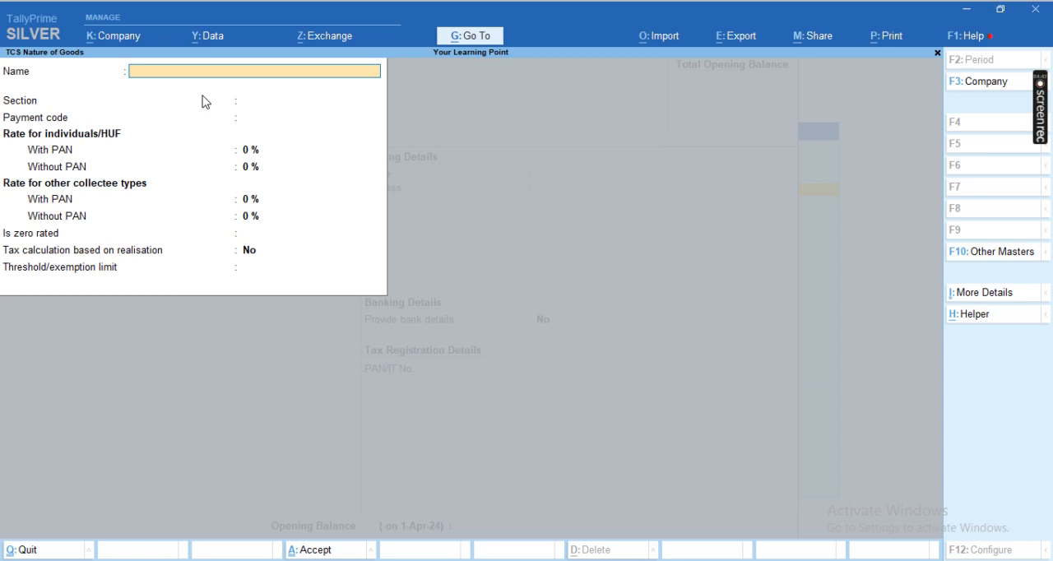
text(Tcs)
key(BackSpace)
text(CS on Sale 206)
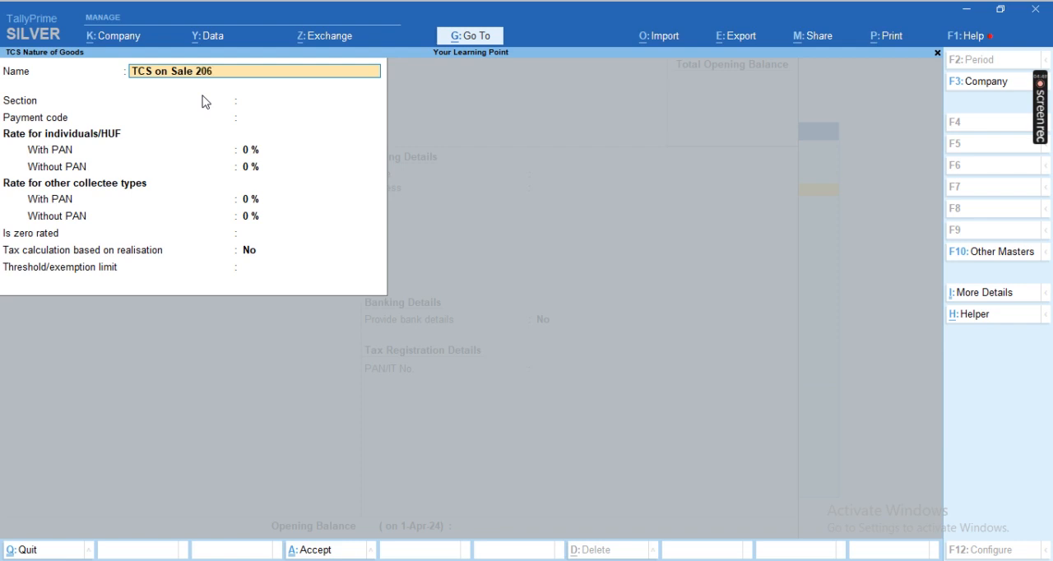
text(c (1H))
key(Return)
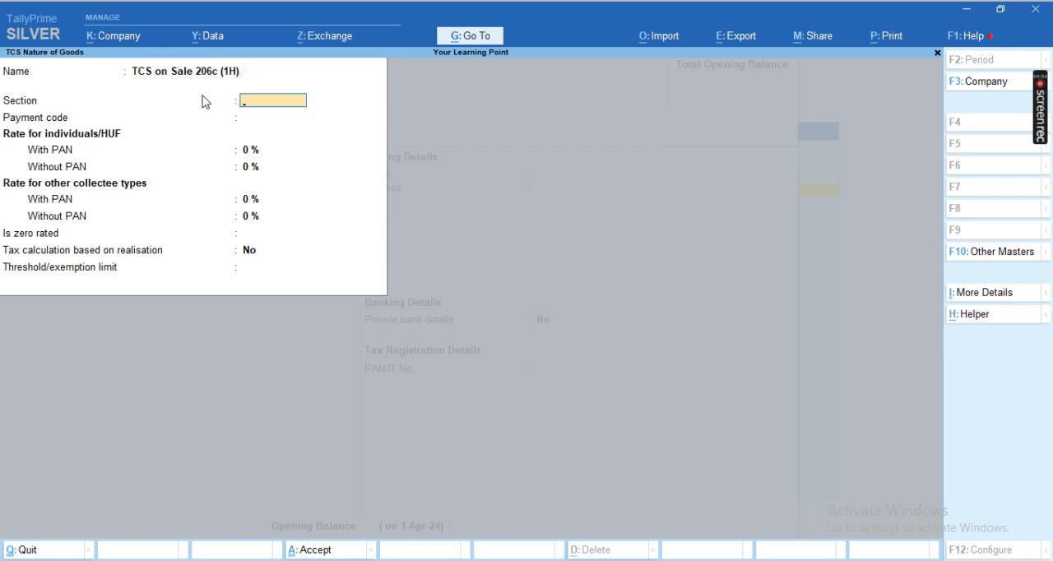
Step: Set the nature of goods' section to "206C 1H" and leave the payment code blank
text(206C 1H)
key(Return)
key(Return)
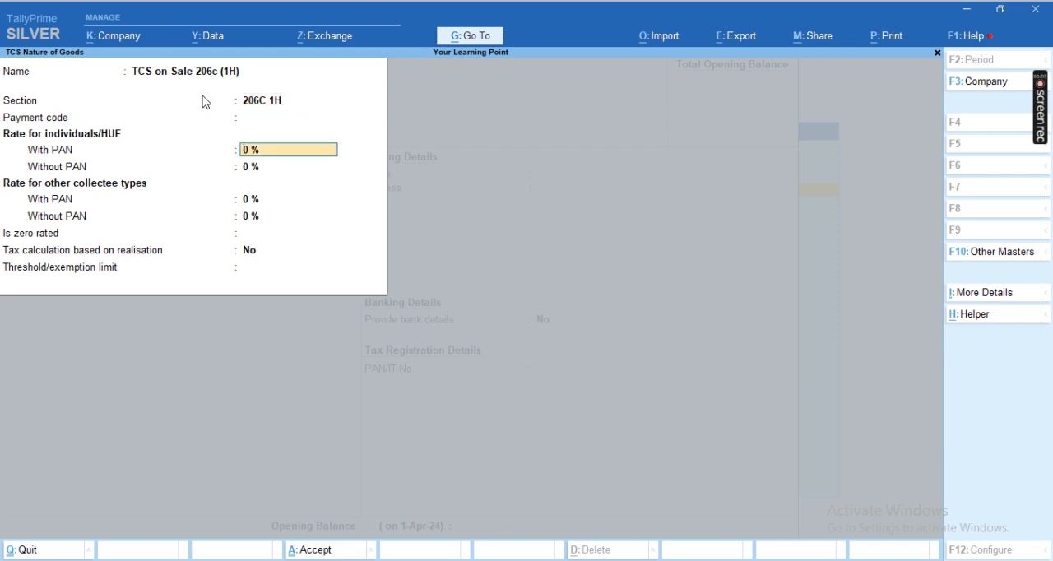
Step: Set the TCS rates to 0.075% with PAN and 1% without PAN for all collectee types, keeping tax calculation based on realisation at No
text(.075)
key(Return)
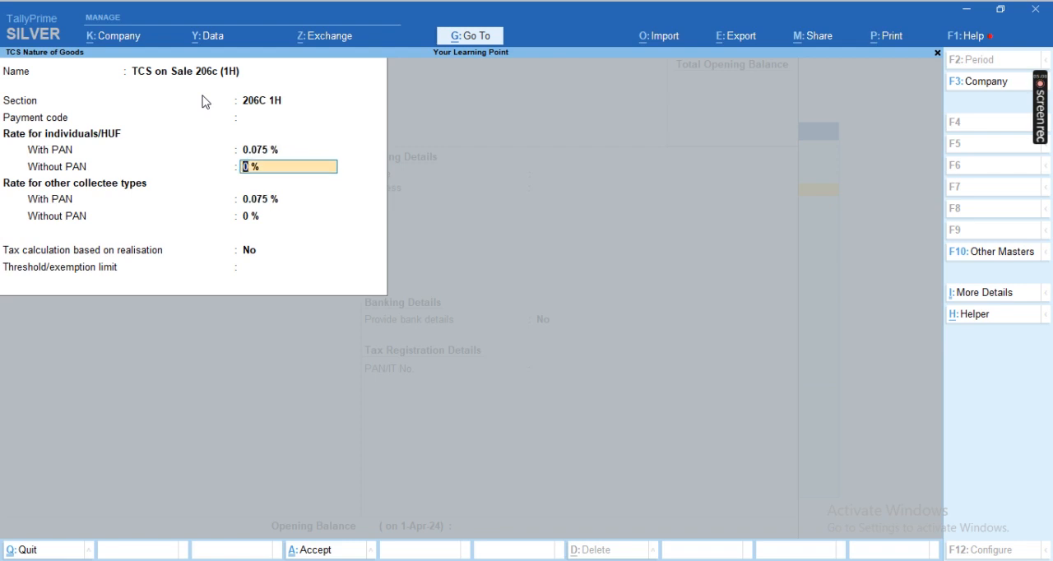
text(1)
key(Return)
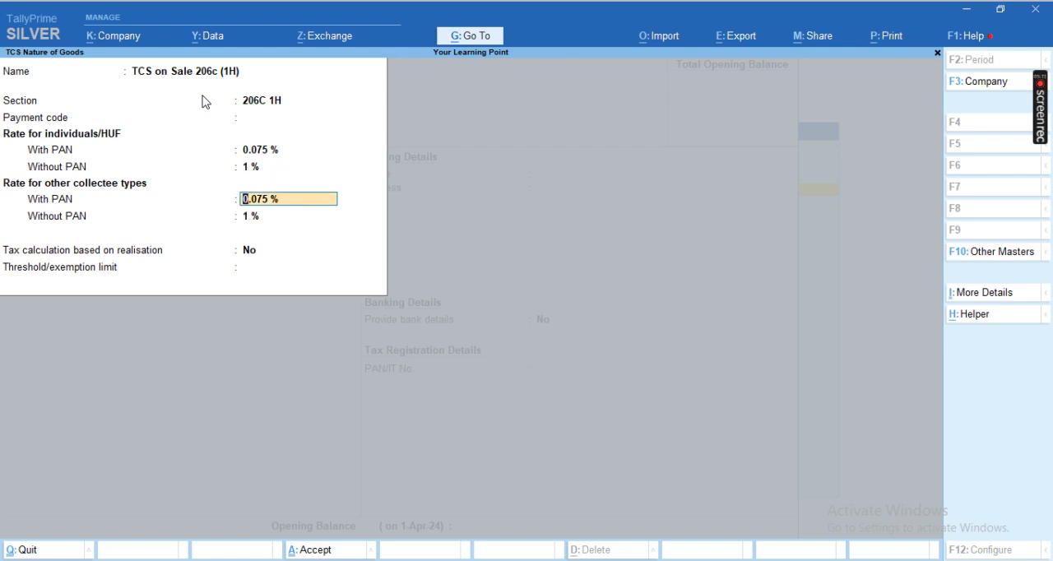
key(Return)
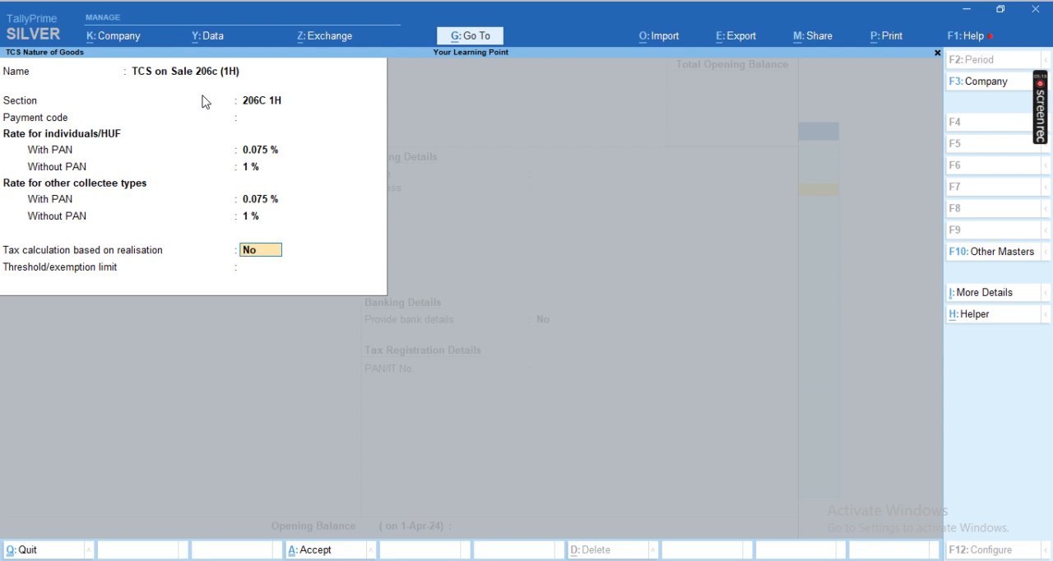
key(Return)
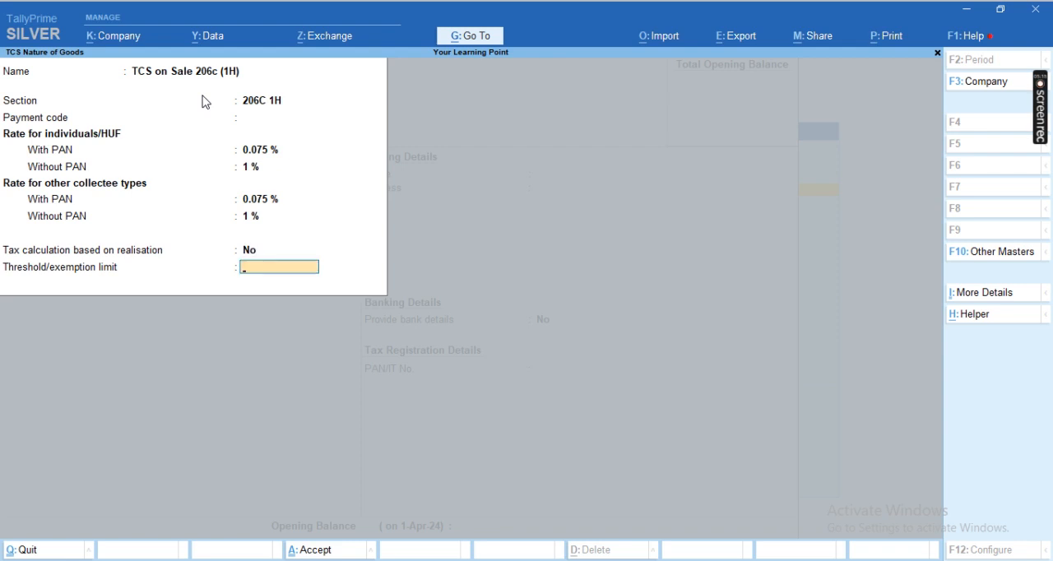
Step: Set the threshold/exemption limit to 50,00,000, keep tax calculation on value exceeding the limit at No, and save the nature of goods
text(5000000)
key(Return)
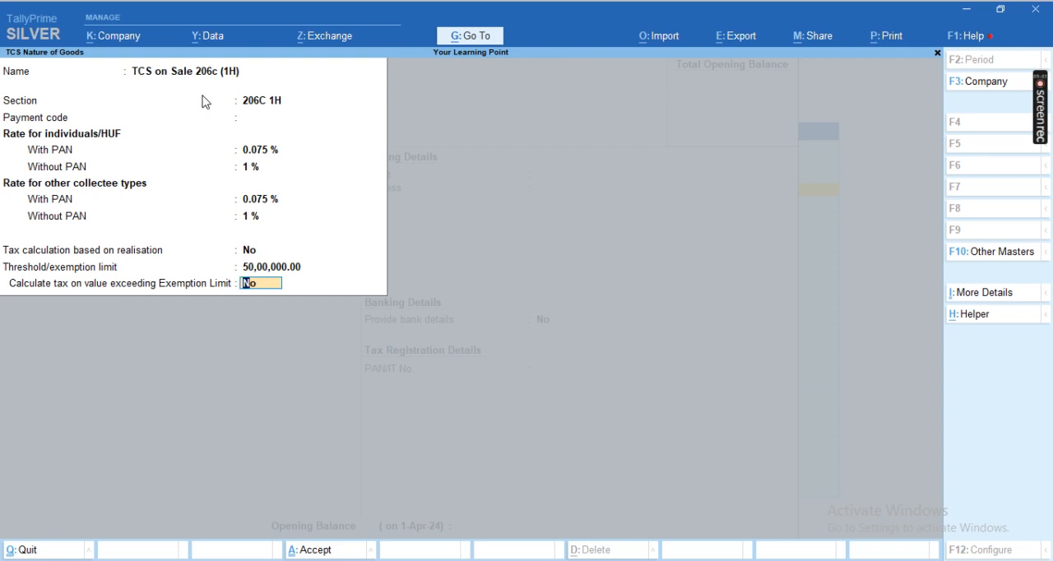
key(Return)
Step: Save the TCS 206C (1H) on Sale ledger without bank details or PAN, and return to the Gateway of Tally
key(Return)
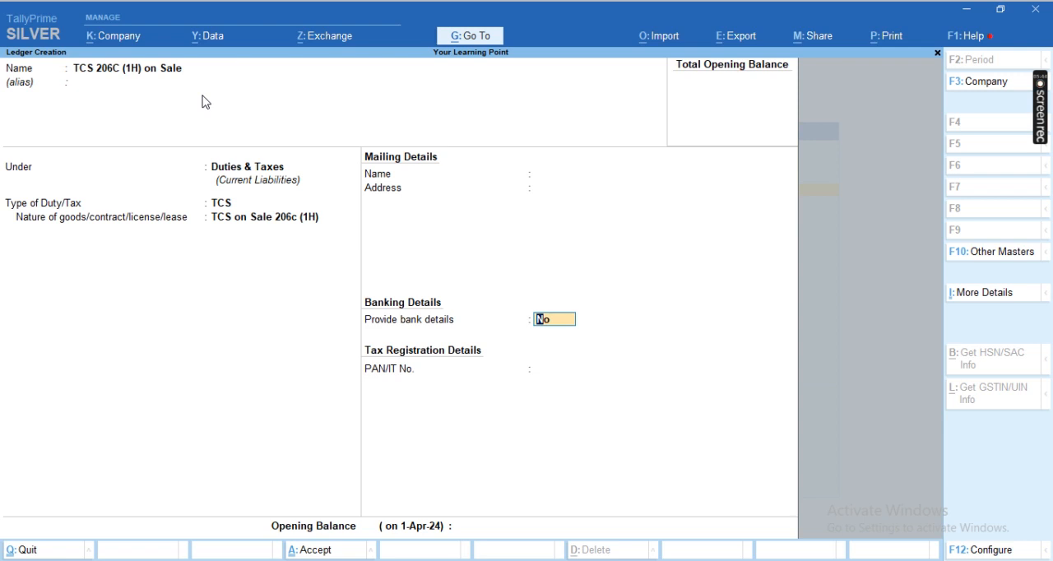
key(Return)
key(Return)
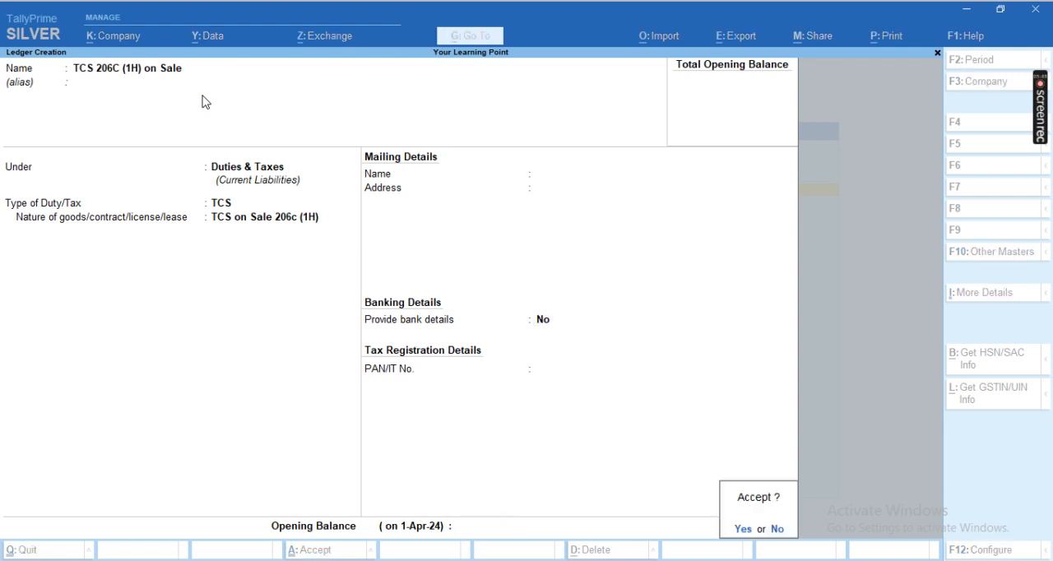
key(Return)
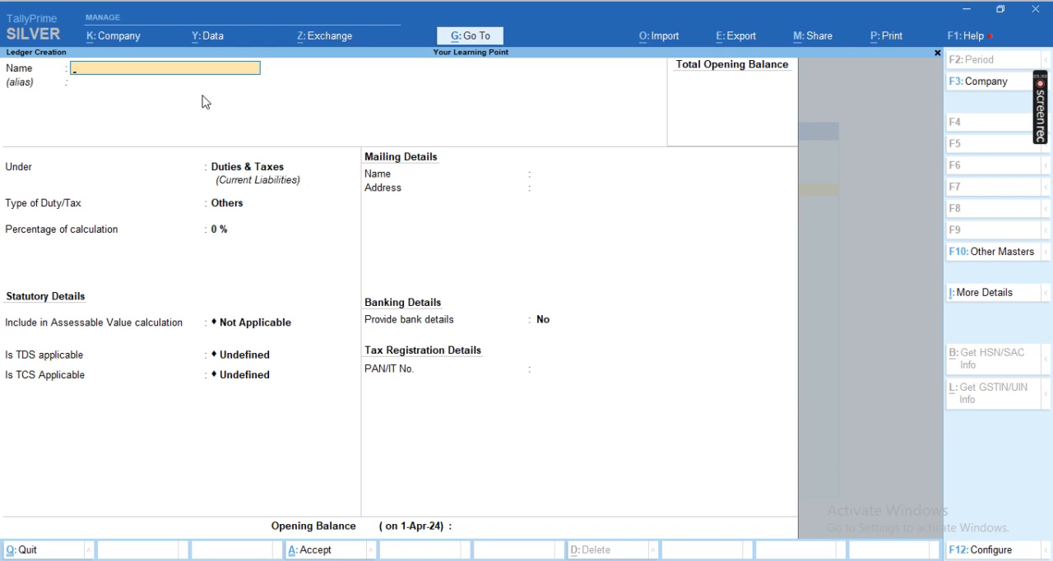
key(Escape)
key(Escape)
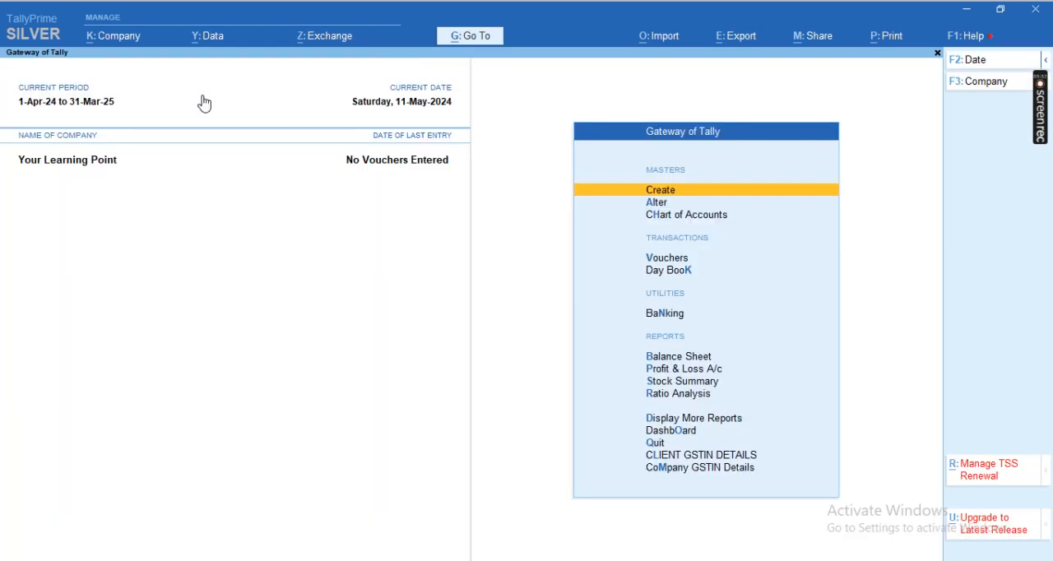
Step: Start a sales voucher for Abc Limied, accepting the default dispatch and party details and the price level Not Applicable
key(v)
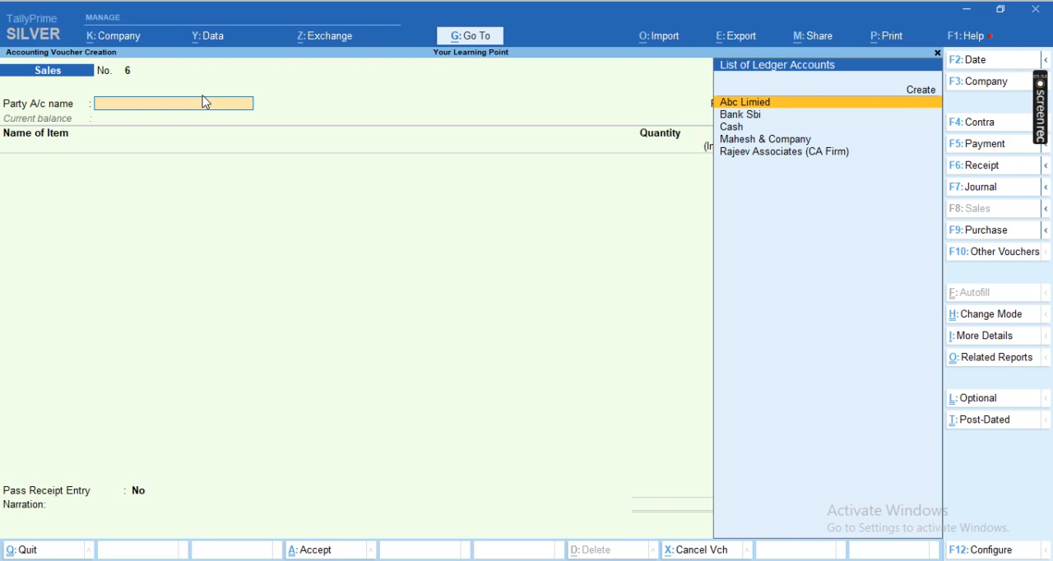
key(Return)
key(Return)
key(Return)
key(Return)
key(Return)
key(Return)
key(Return)
key(Return)
key(Return)
key(ctrl+a)
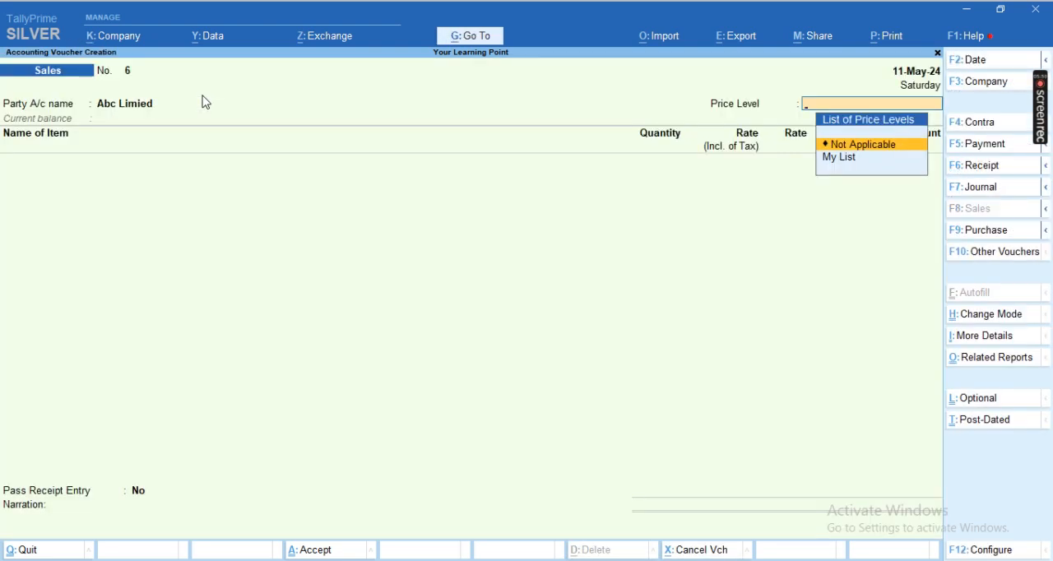
key(Return)
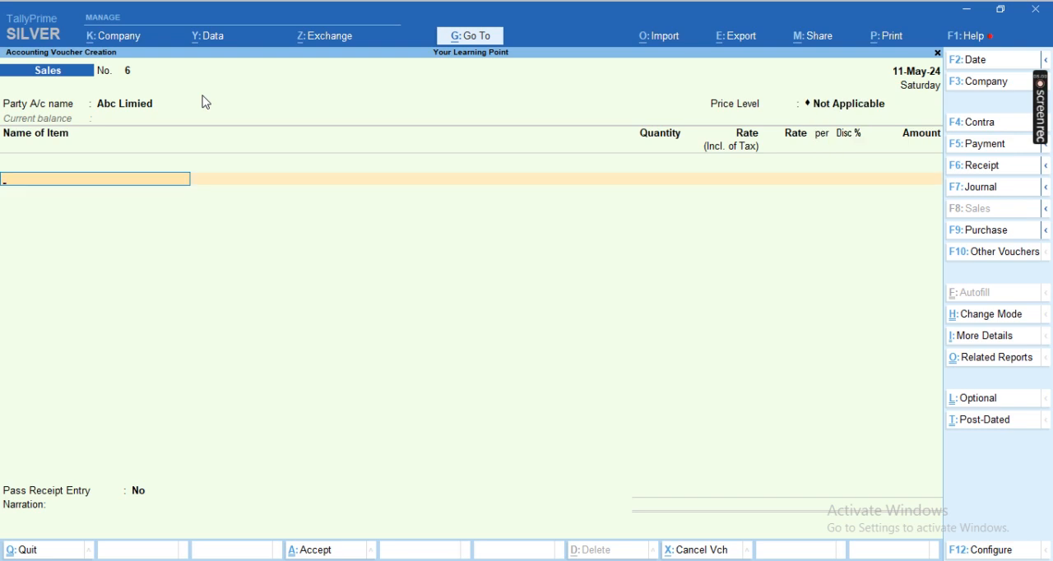
Step: Add the stock item Samsung S20 without a description and set its quantity to 250 nos
key(Up)
key(Up)
key(Up)
key(Up)
key(Up)
key(Return)
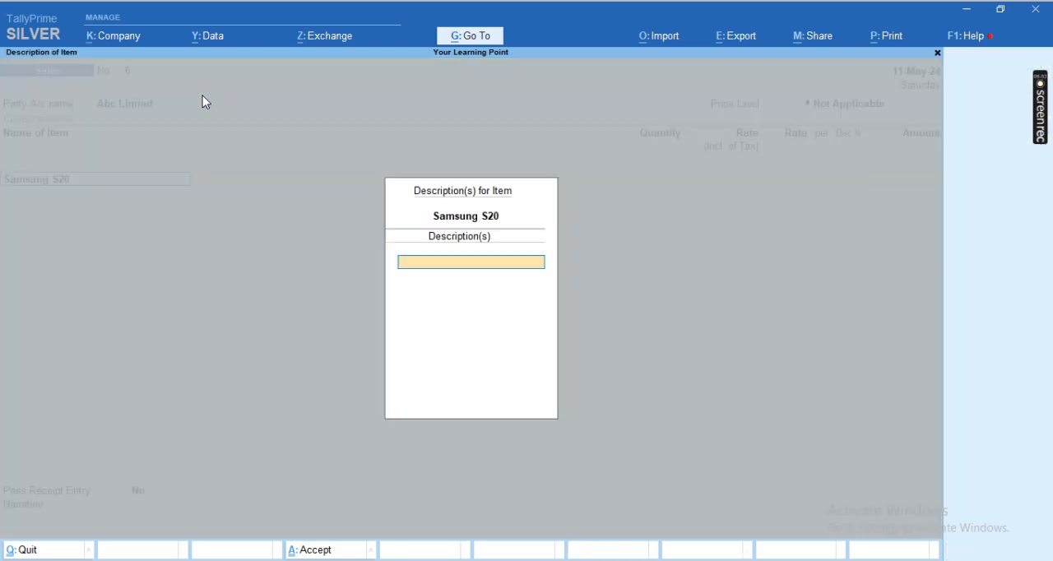
key(Return)
key(Return)
key(Return)
text(5)
key(BackSpace)
text(250 nos)
key(Return)
text(2,51,520)
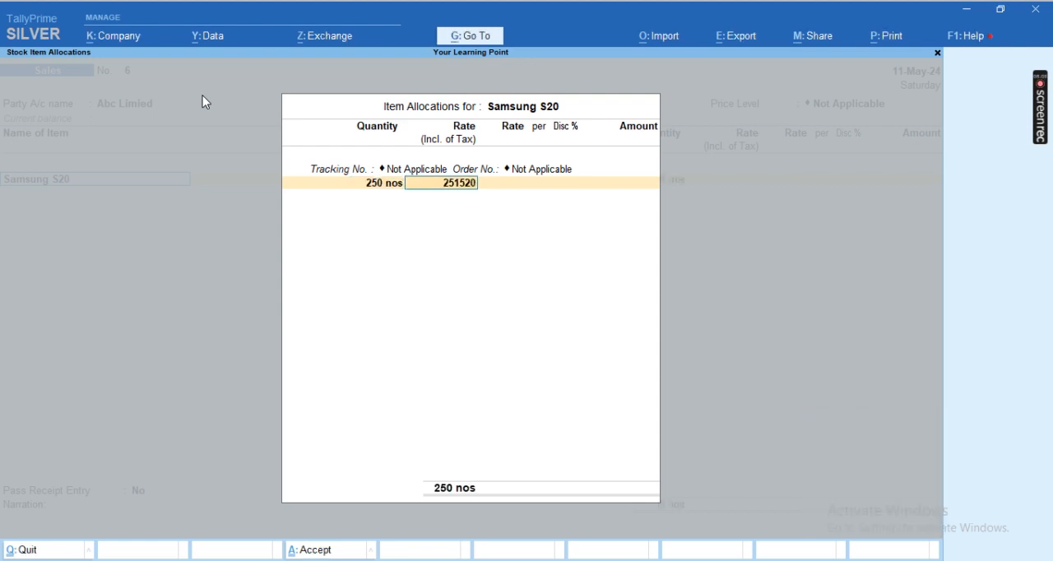
key(Return)
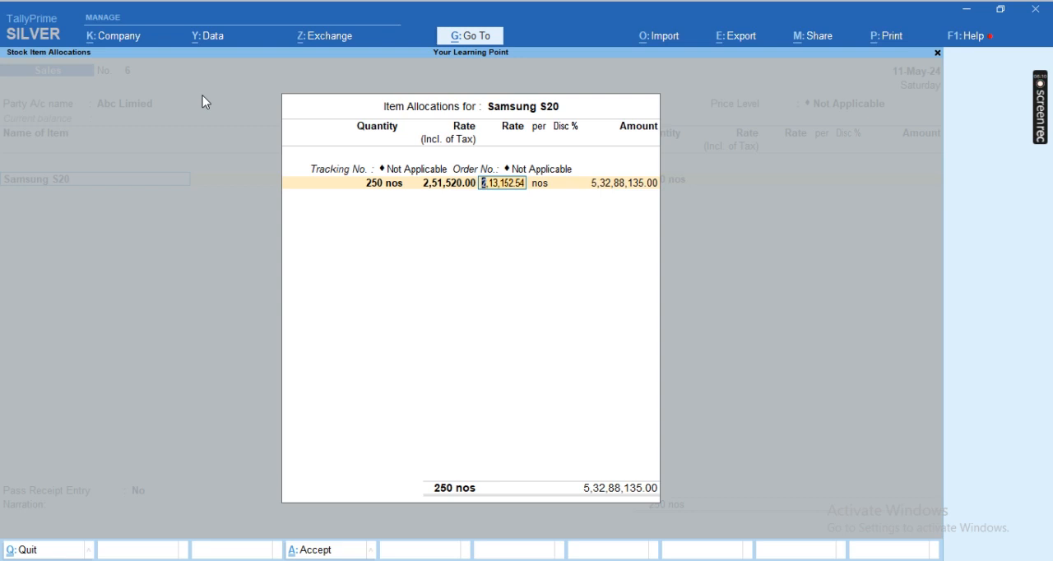
key(BackSpace)
key(BackSpace)
Step: Leave the tax-inclusive rate blank, set the Samsung S20 rate to 25,990 per nos without discount, and accept the item allocation
key(Return)
text(25990)
key(Return)
key(Return)
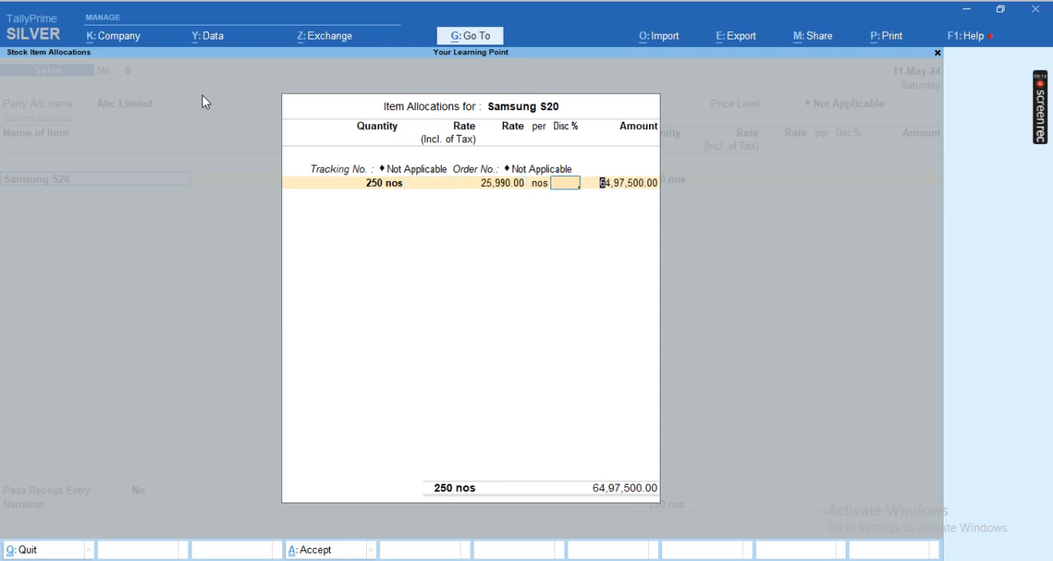
key(Return)
key(Return)
Step: Start a new ledger named "Sale" for the item's accounting details and place it under Sales Accounts
key(Return)
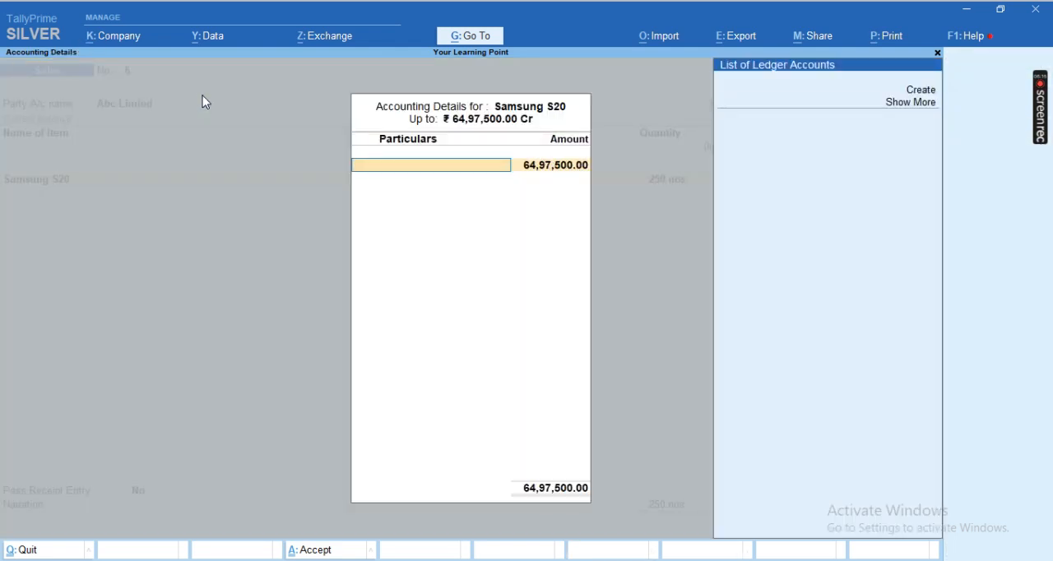
key(Return)
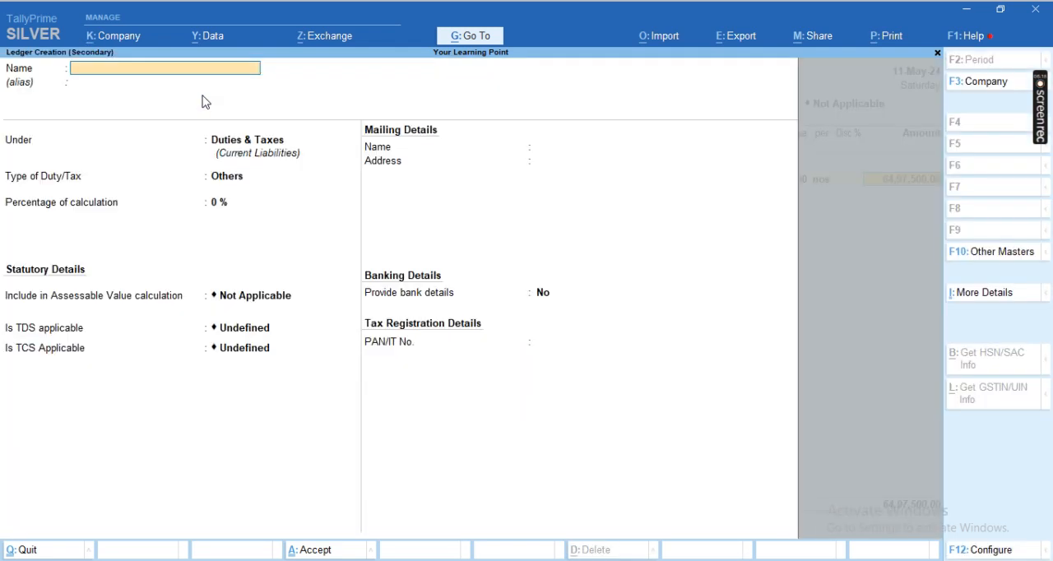
text(Sale)
key(Return)
key(Return)
text(Sa)
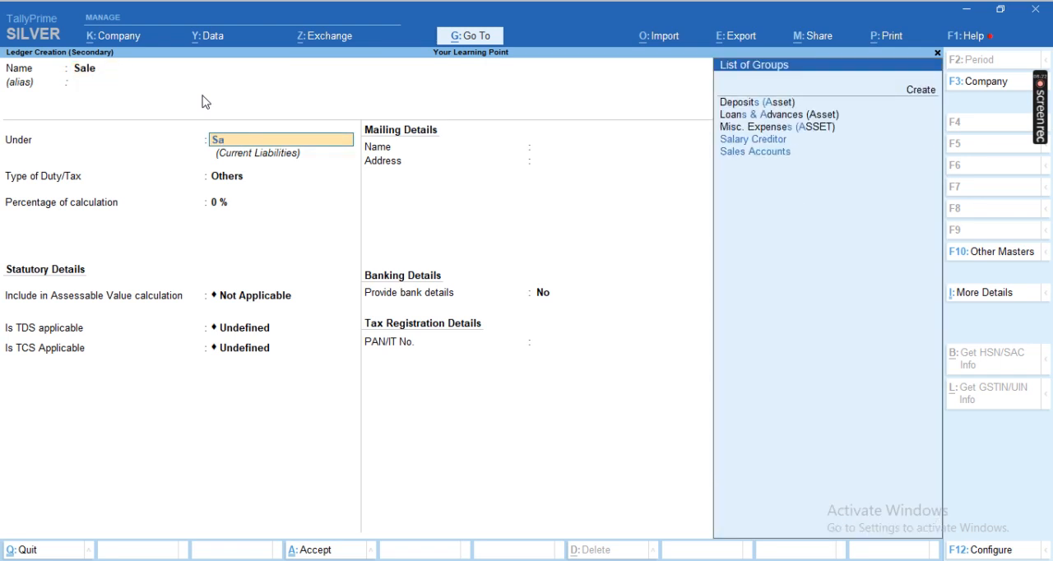
key(Down)
key(Return)
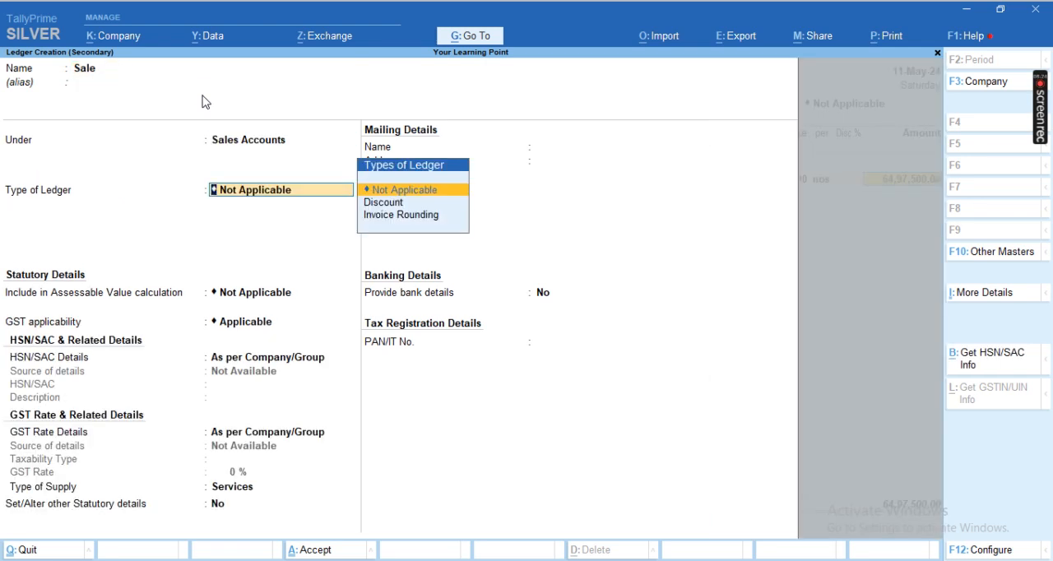
Step: Keep the Sale ledger's type, assessable value and GST settings at their defaults and set its type of supply to Goods
key(Return)
key(Return)
key(Return)
key(Return)
key(Return)
key(Return)
key(Return)
key(BackSpace)
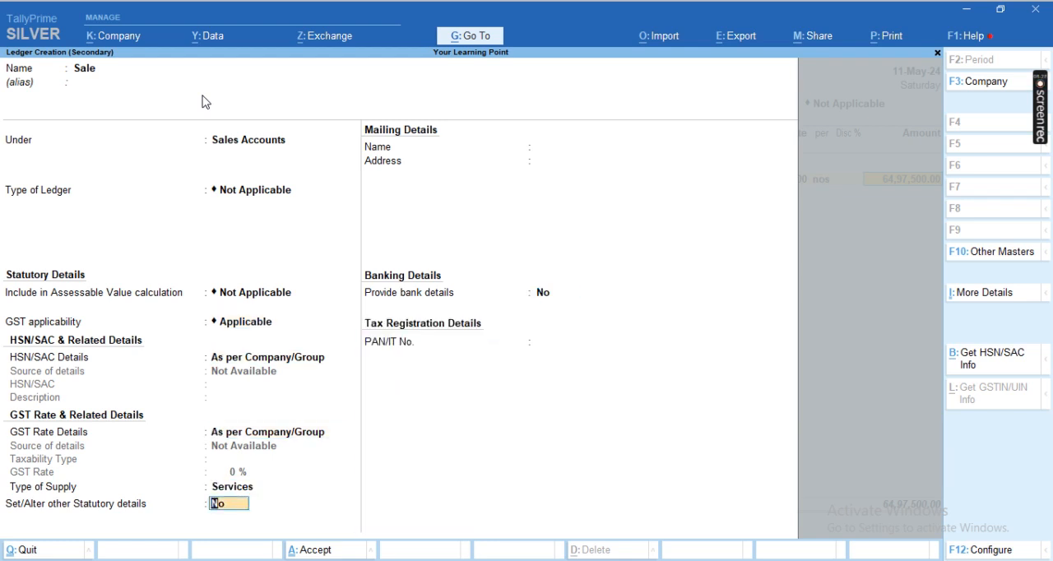
key(BackSpace)
key(Up)
key(Return)
Step: Make TCS applicable to the Sale ledger with nature of goods TCS on Sale 206c (1H), then save it and accept the item's accounting allocation
text(y)
key(Return)
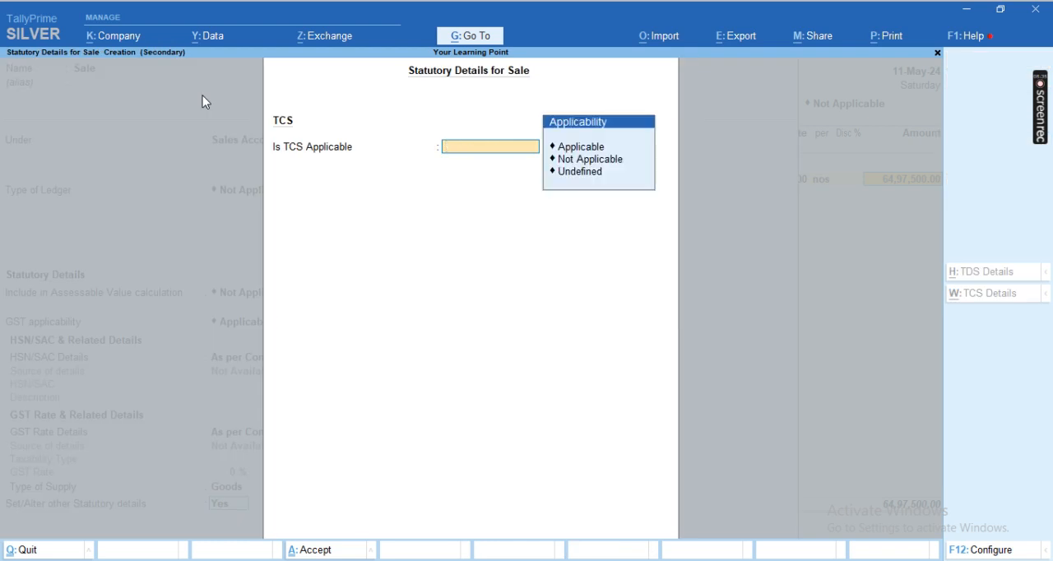
key(Return)
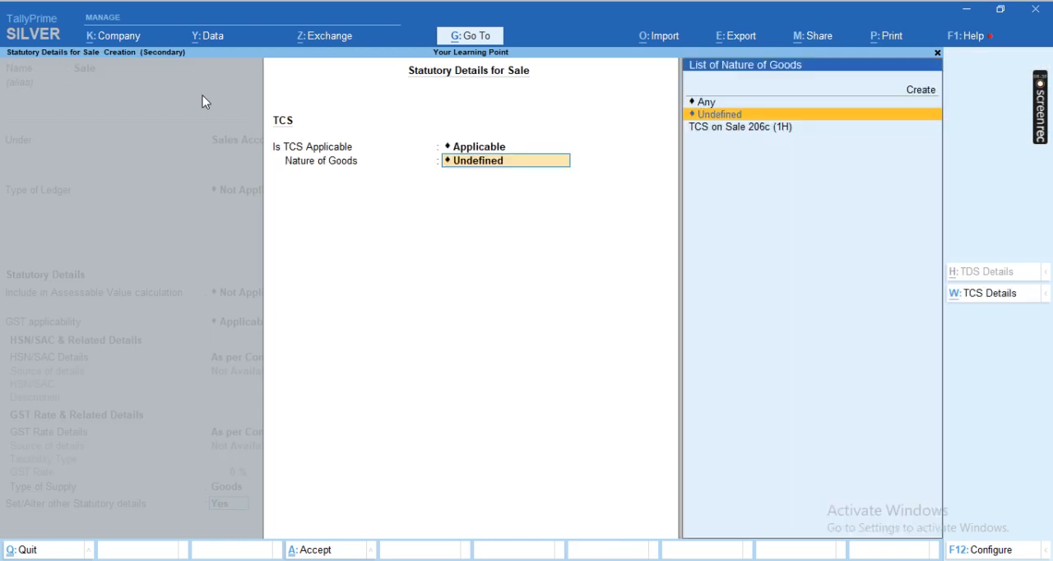
key(Down)
key(Return)
key(Return)
key(Return)
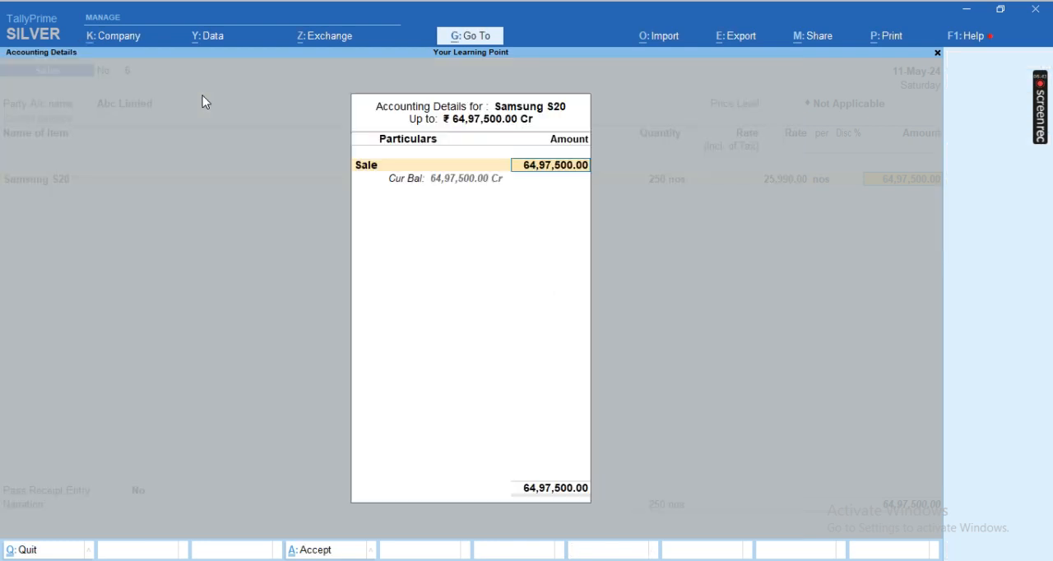
key(Return)
Step: Add the ledgers CGST, SGST and TCS 206C (1H) on Sale below the item in the sales voucher
key(Return)
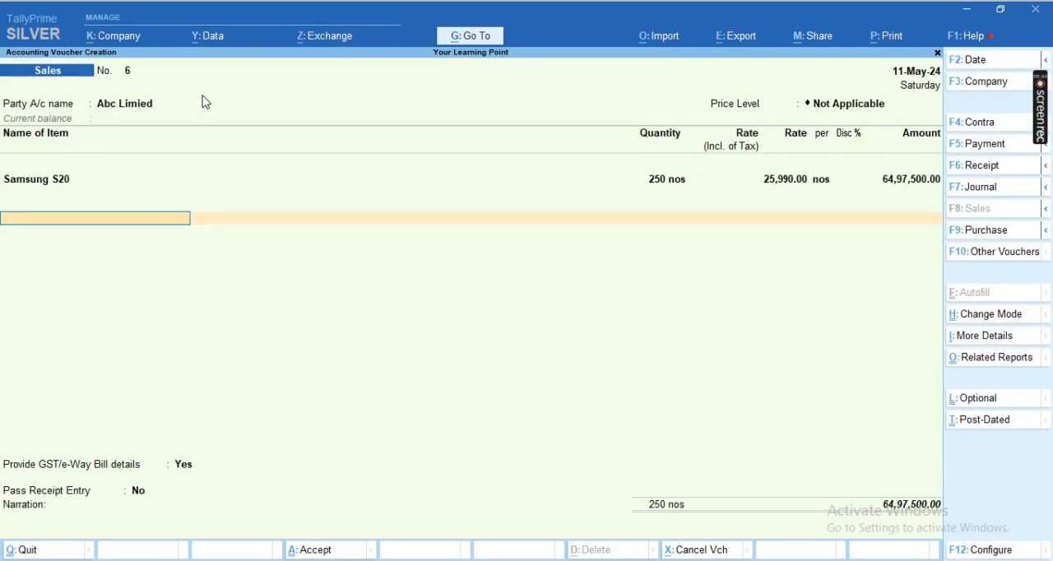
text(cg)
key(Return)
key(Return)
key(Return)
text(sg)
key(Return)
key(Return)
text(Tcs)
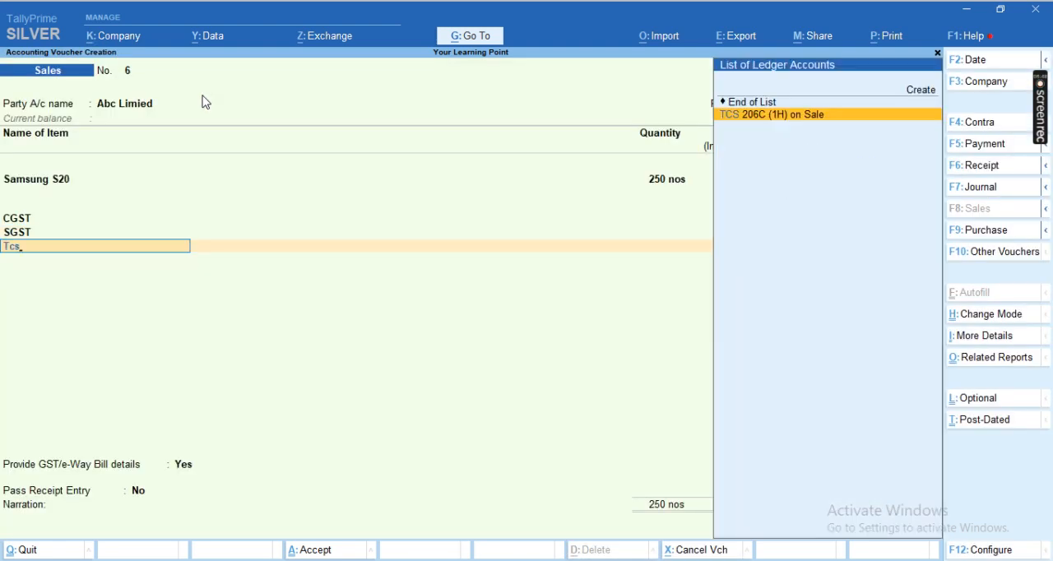
key(Return)
key(Return)
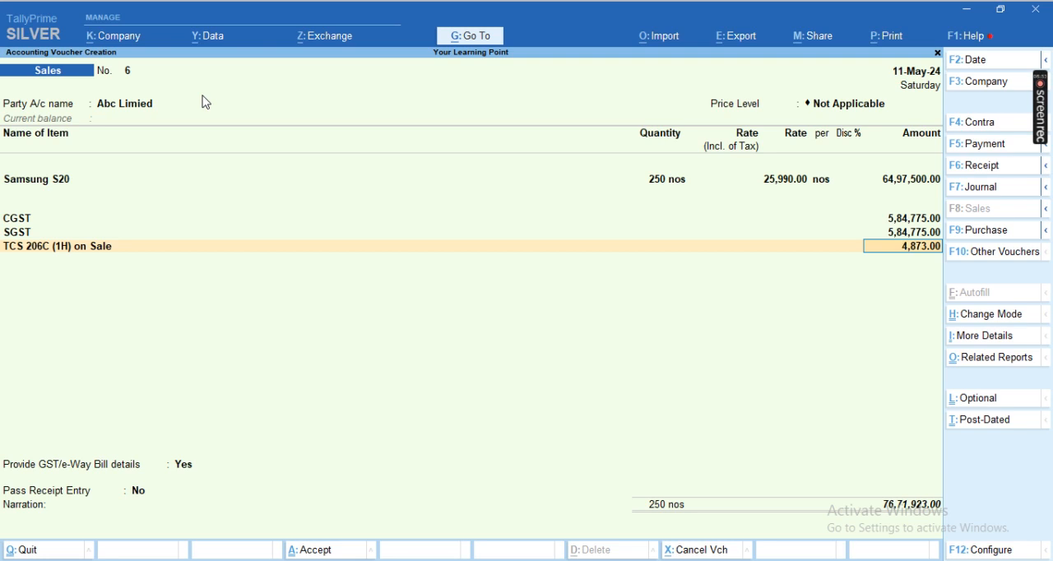
Step: Calculate 6497500*0.75/100 in the built-in calculator to check the TCS amount
key(ctrl+n)
text(6)
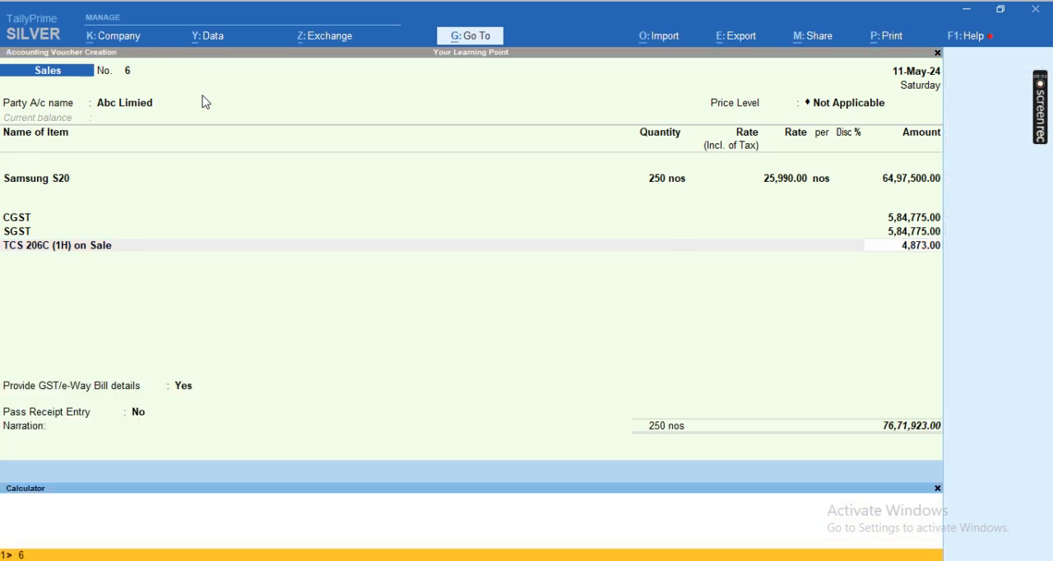
text(497500*0.75/100)
key(Return)
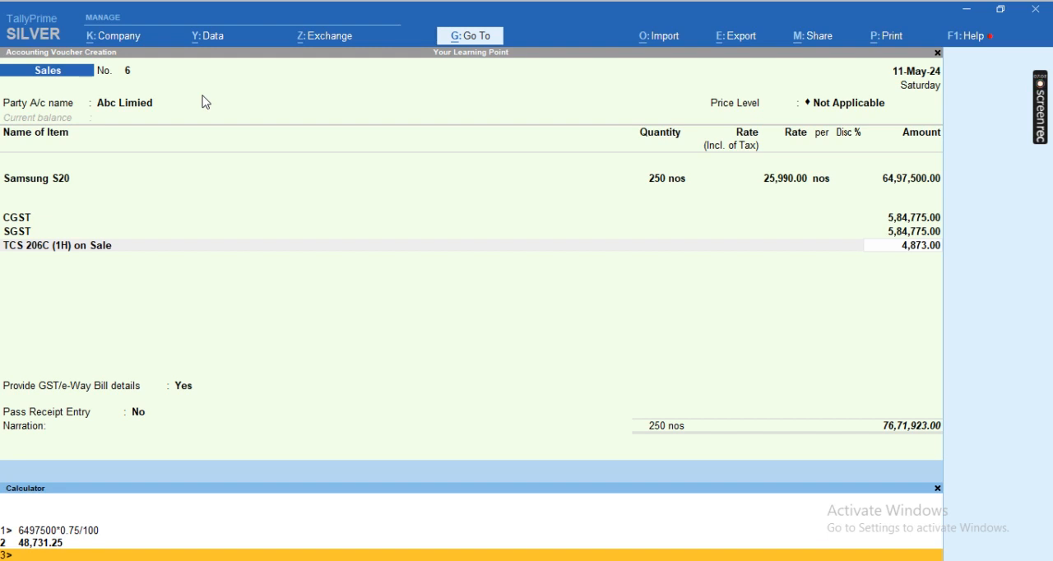
Step: Recalculate the TCS check as 6497500*0.075/100, then return to the voucher and accept the TCS line's amount
key(Up)
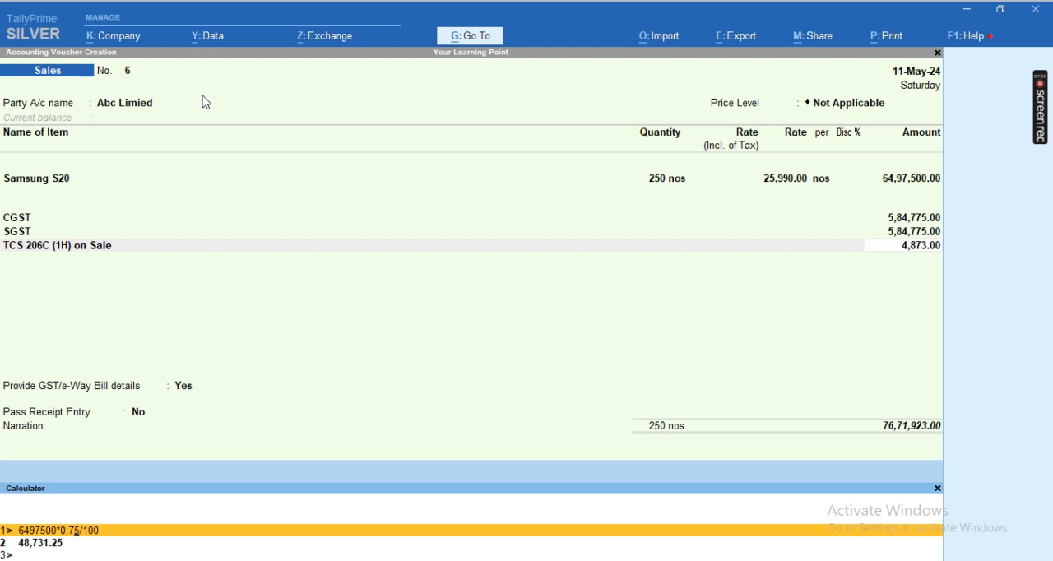
text(0)
key(Return)
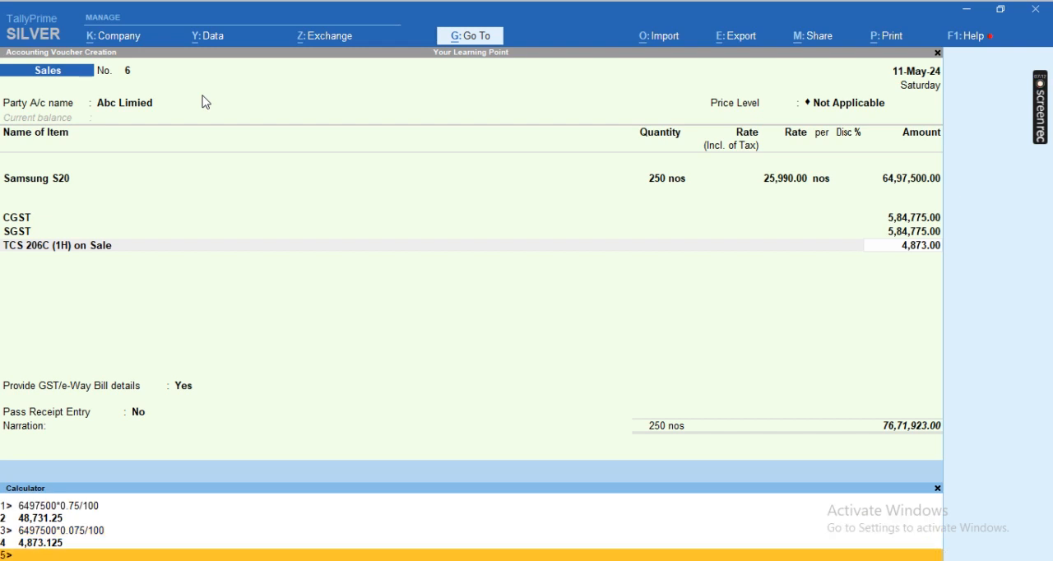
key(ctrl+m)
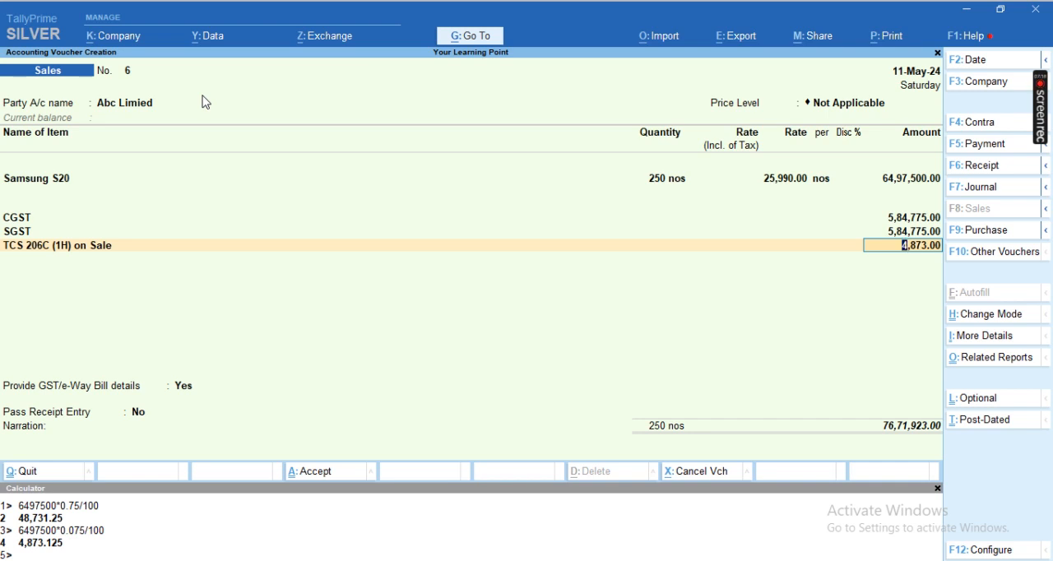
key(Return)
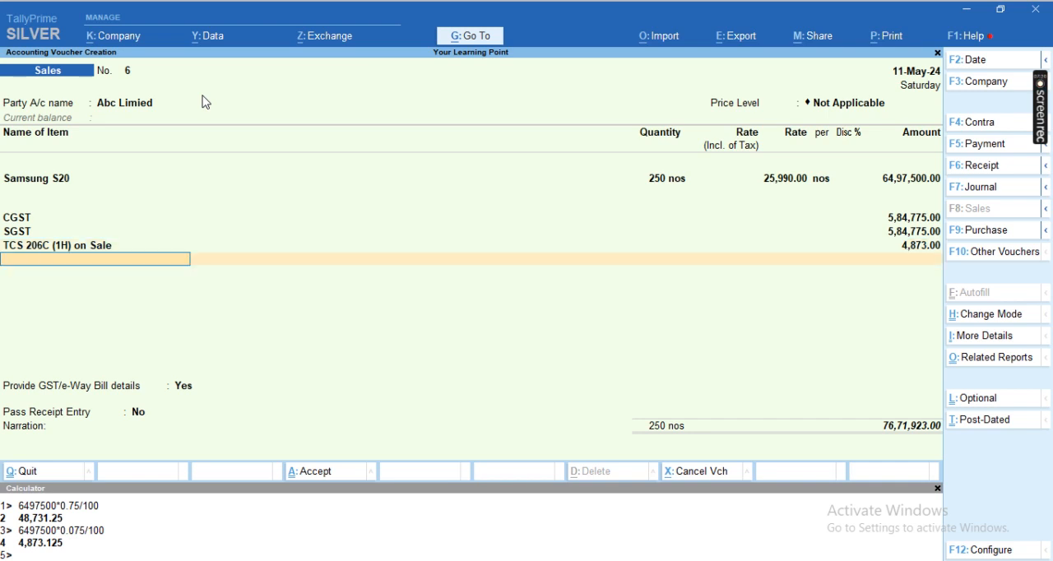
Step: Dismiss the notification, go back to the Samsung S20 line and change its quantity to 200 nos
key(BackSpace)
key(BackSpace)
key(BackSpace)
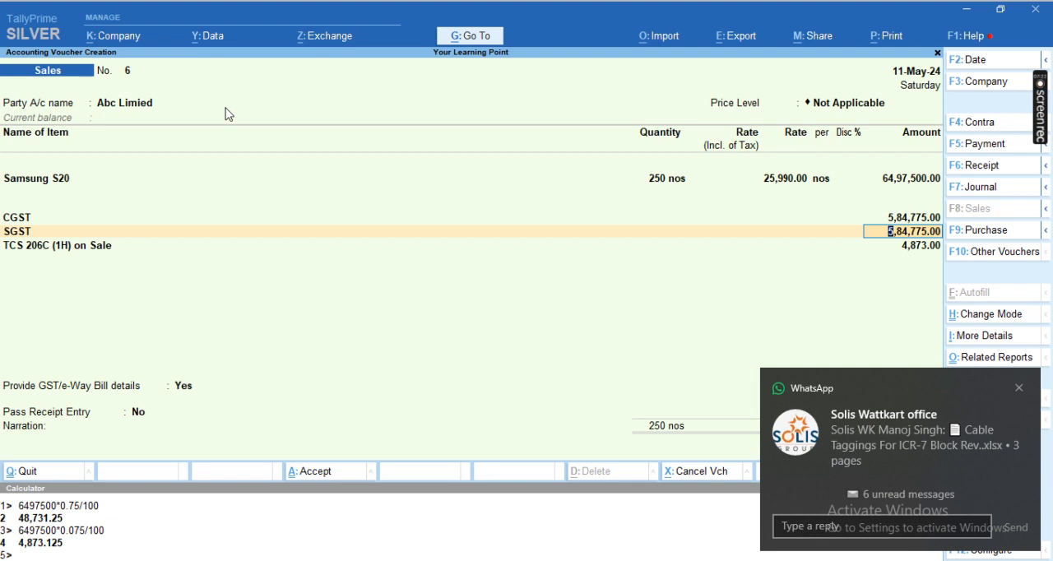
click(1018, 387)
click(786, 365)
key(BackSpace)
key(BackSpace)
key(BackSpace)
key(BackSpace)
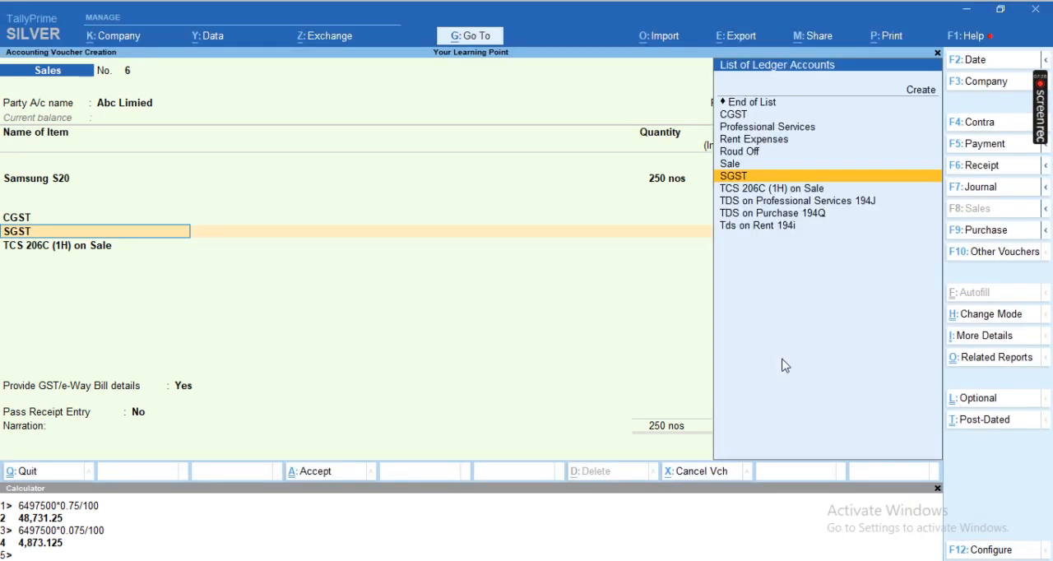
key(BackSpace)
key(BackSpace)
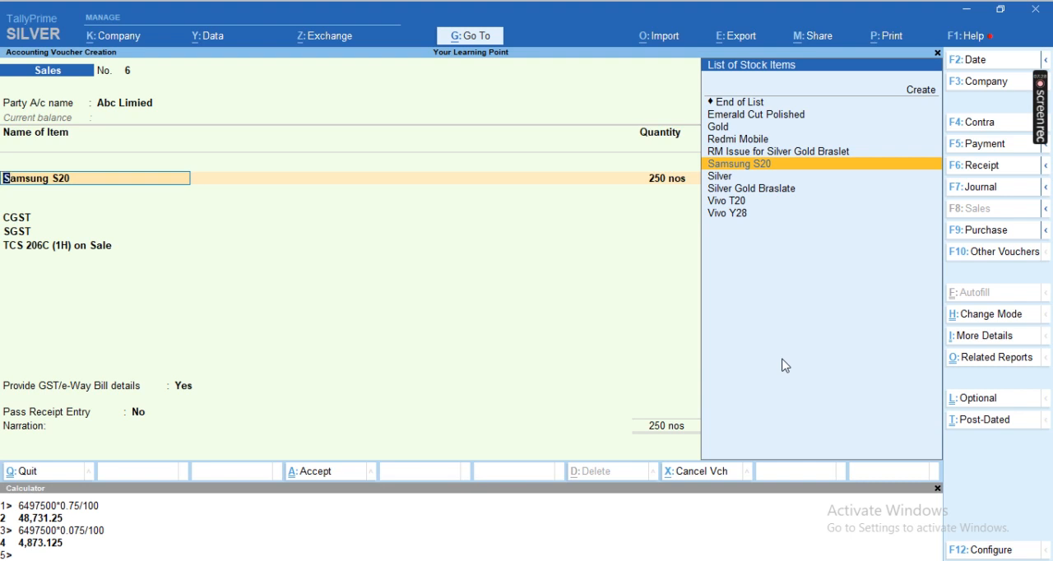
key(Return)
key(Return)
key(Return)
text(200)
key(Return)
key(Return)
key(Return)
Step: Set the Samsung S20 quantity to 190 nos, keep the rate of 25,990 and accept the item allocation
key(BackSpace)
key(BackSpace)
key(BackSpace)
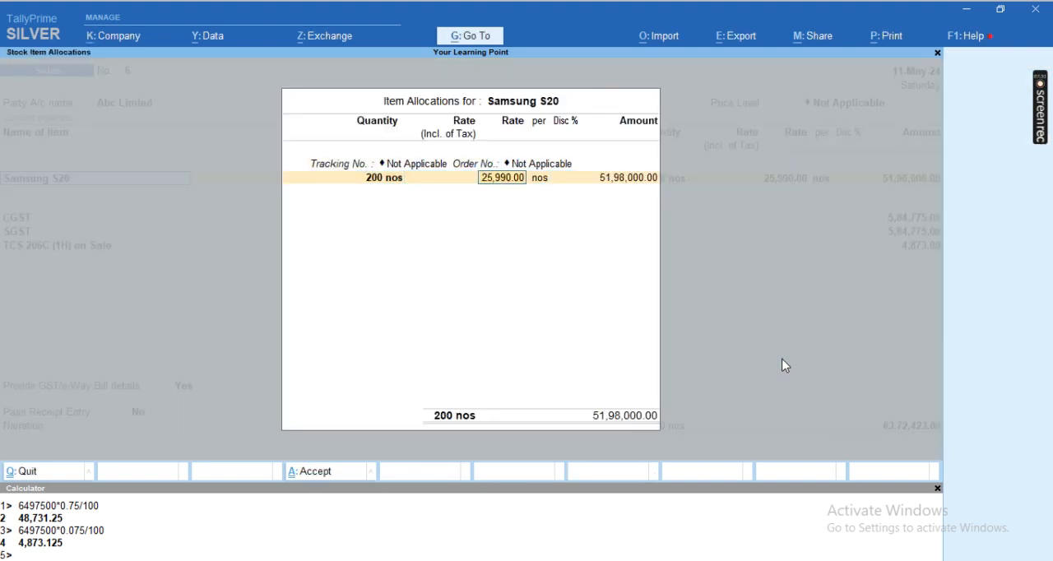
text(190)
key(Return)
key(Return)
key(Return)
key(Return)
key(Return)
Step: Accept the Sale allocation and step through the CGST, SGST and TCS lines to recalculate them for the reduced quantity
key(Return)
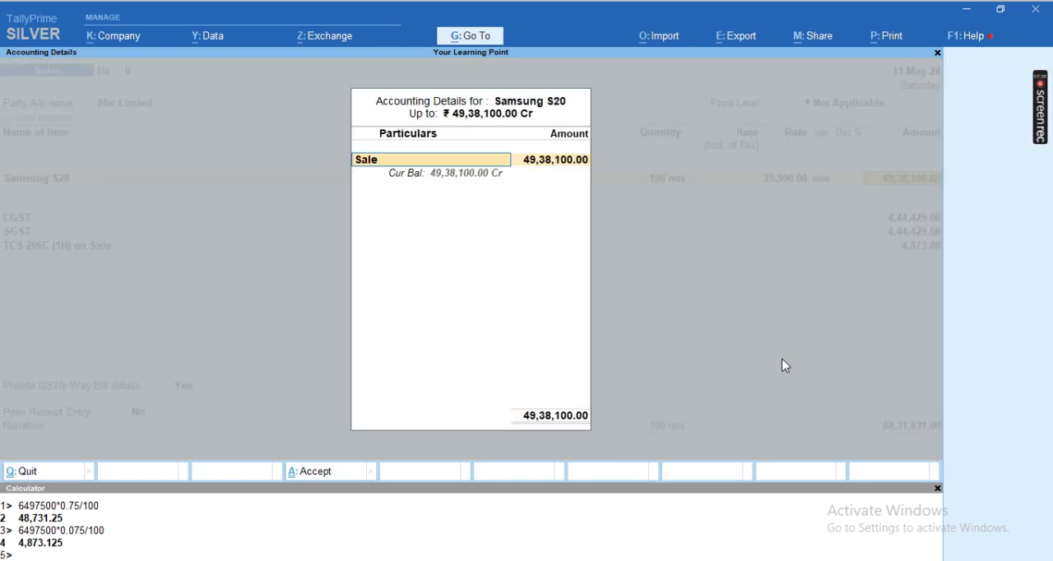
key(Return)
key(Return)
key(Return)
key(Return)
key(Return)
key(Return)
key(Return)
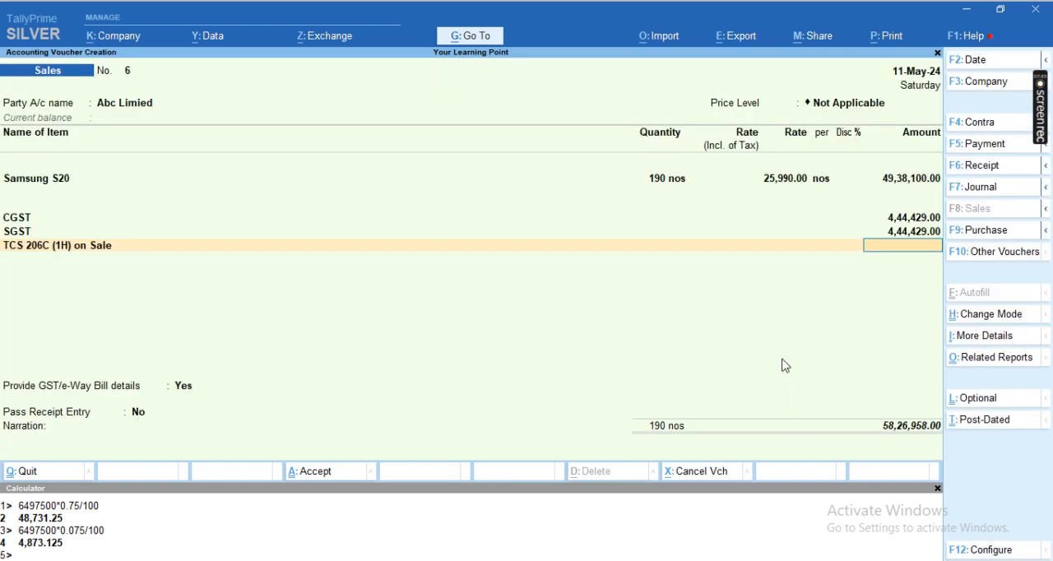
Step: Go back to the Samsung S20 line, set its quantity to 250 nos and accept the item and accounting allocations
key(BackSpace)
key(BackSpace)
key(BackSpace)
key(BackSpace)
key(BackSpace)
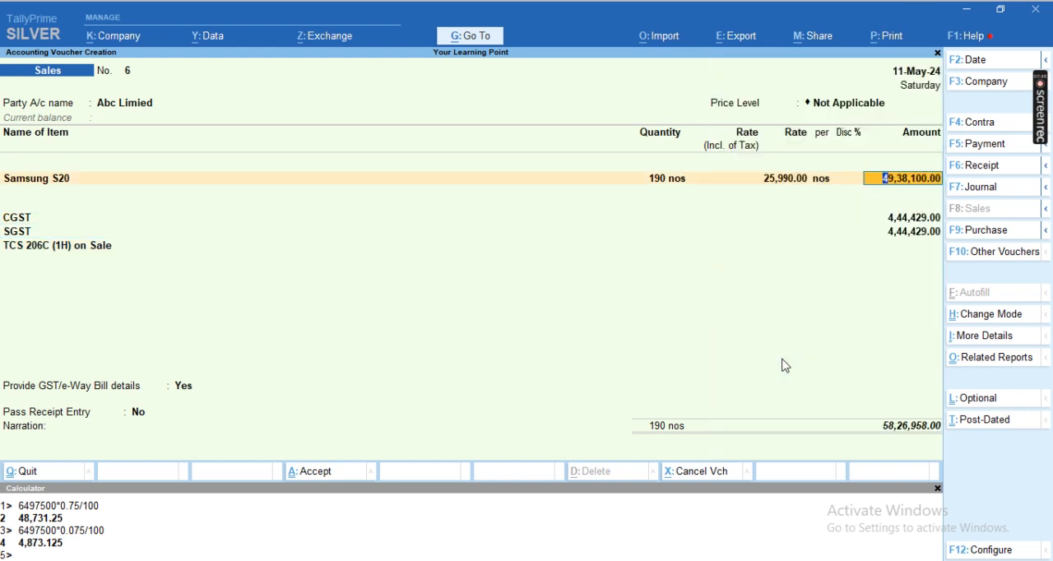
key(BackSpace)
key(BackSpace)
key(BackSpace)
key(BackSpace)
key(Return)
key(Return)
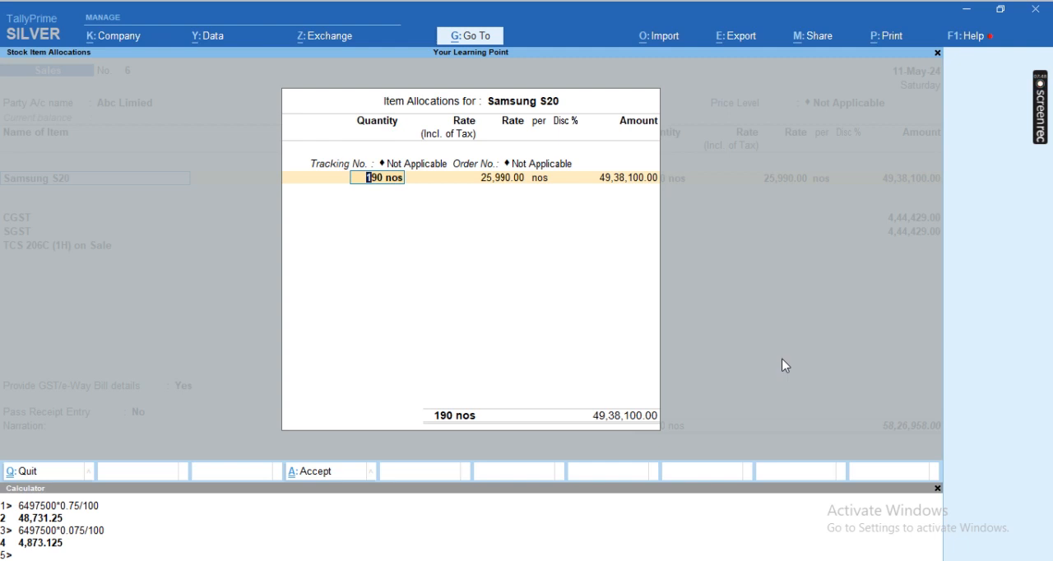
text(250)
key(Return)
key(Return)
key(Return)
key(Return)
key(Return)
key(Return)
key(Return)
key(Return)
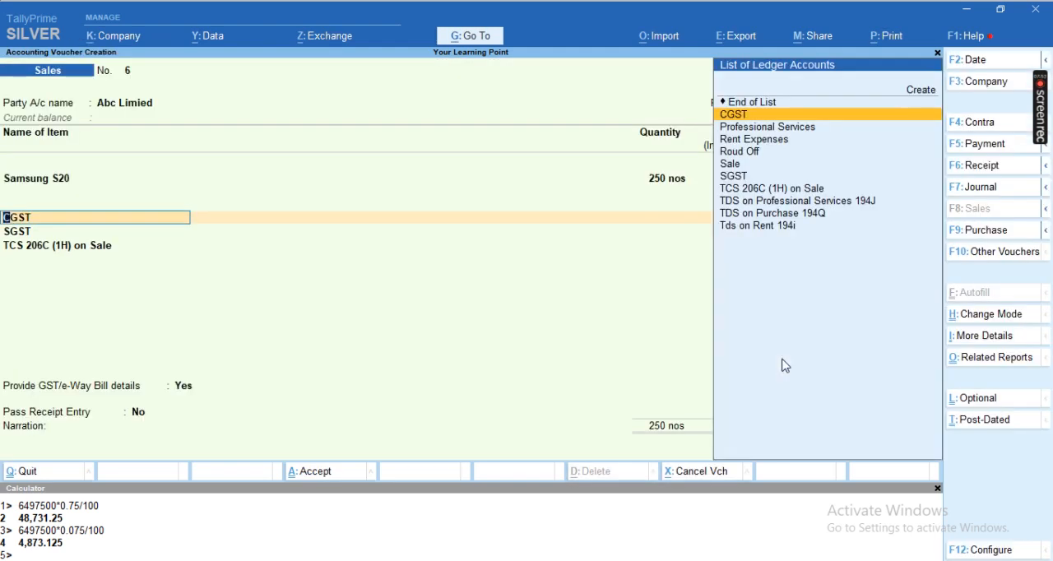
Step: Accept the CGST, SGST and TCS 206C (1H) on Sale lines again so their amounts recalculate
key(Return)
key(Return)
key(Return)
key(Return)
key(Return)
key(Return)
key(Return)
key(Return)
Step: Set Provide GST/e-Way Bill details to No, leave the narration empty and save the sales voucher
key(Up)
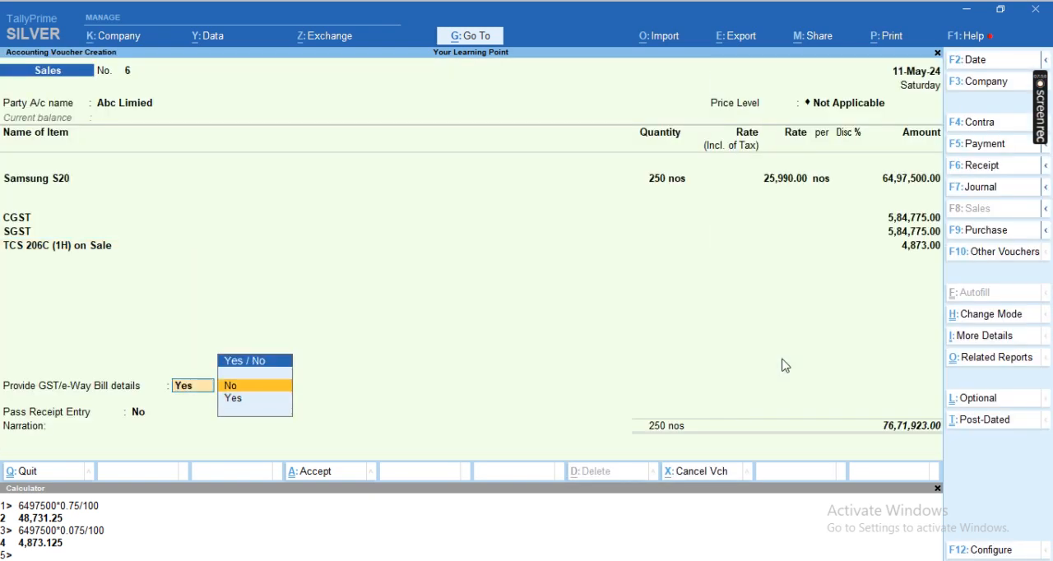
key(Return)
key(Return)
key(Return)
key(Return)
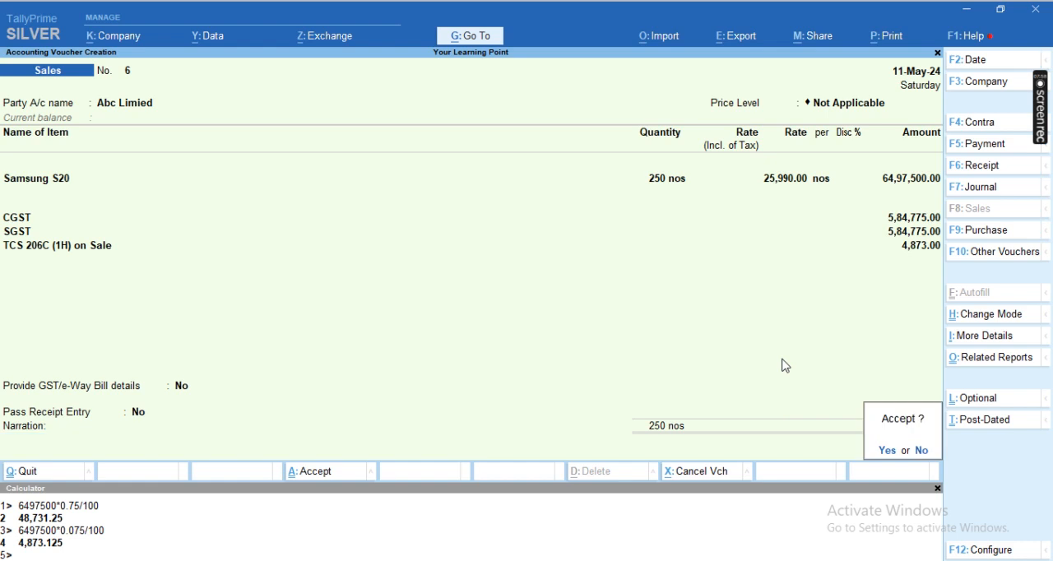
key(Return)
key(n)
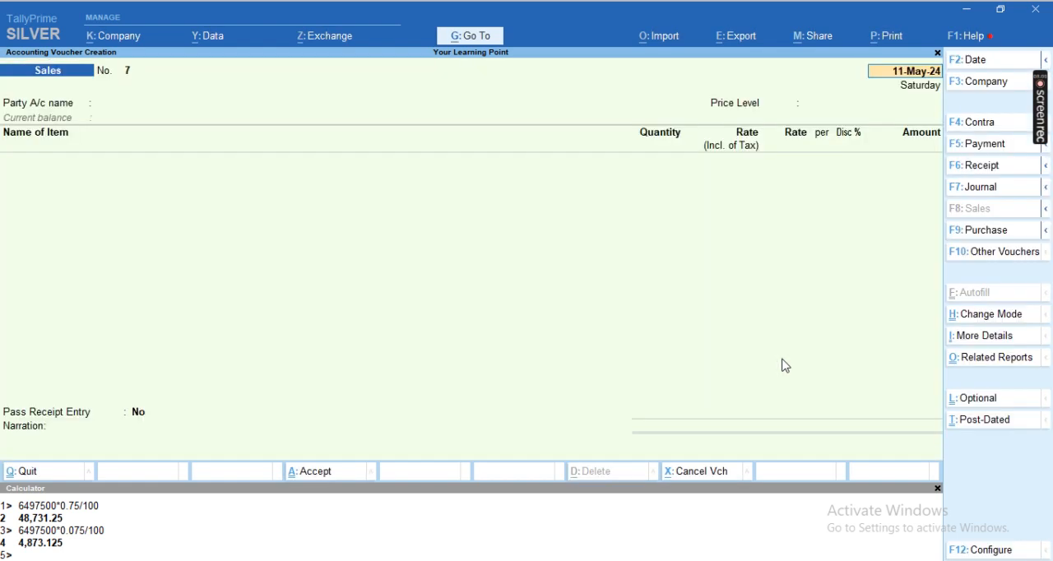
Step: Leave voucher entry and open the list of statutory reports
key(Escape)
key(Escape)
key(n)
key(d)
key(Up)
key(Up)
key(Up)
key(Up)
key(Up)
key(Up)
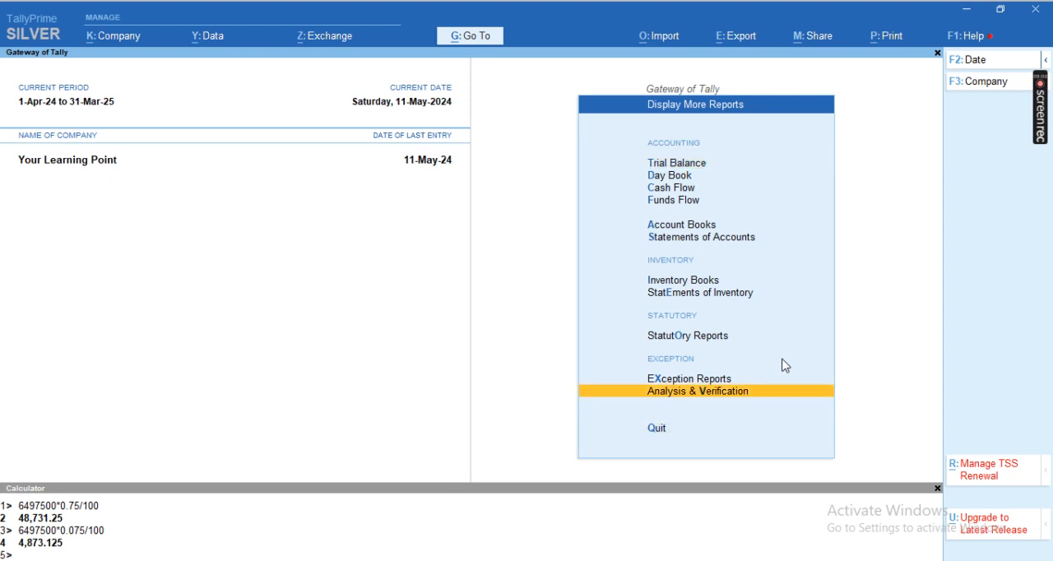
key(Up)
key(Down)
Step: Open the Form 27EQ return among the TCS reports
key(Down)
key(Down)
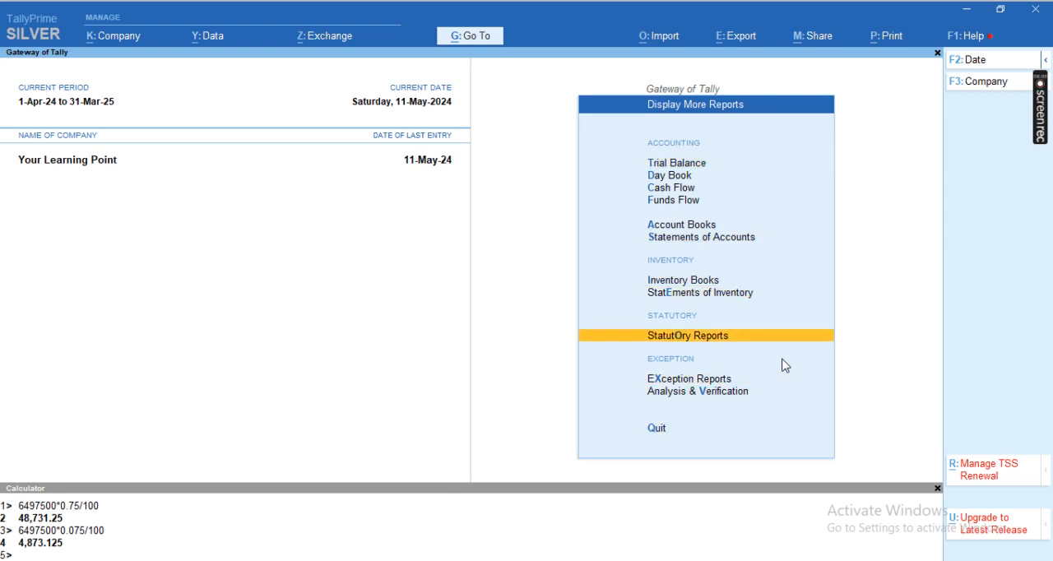
key(Return)
key(Down)
key(Down)
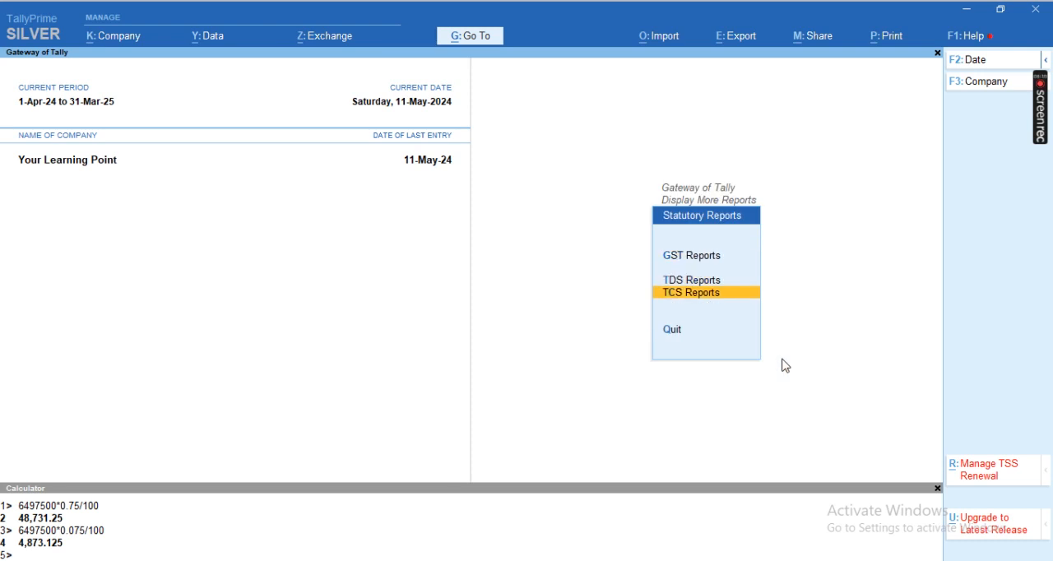
key(Return)
key(Down)
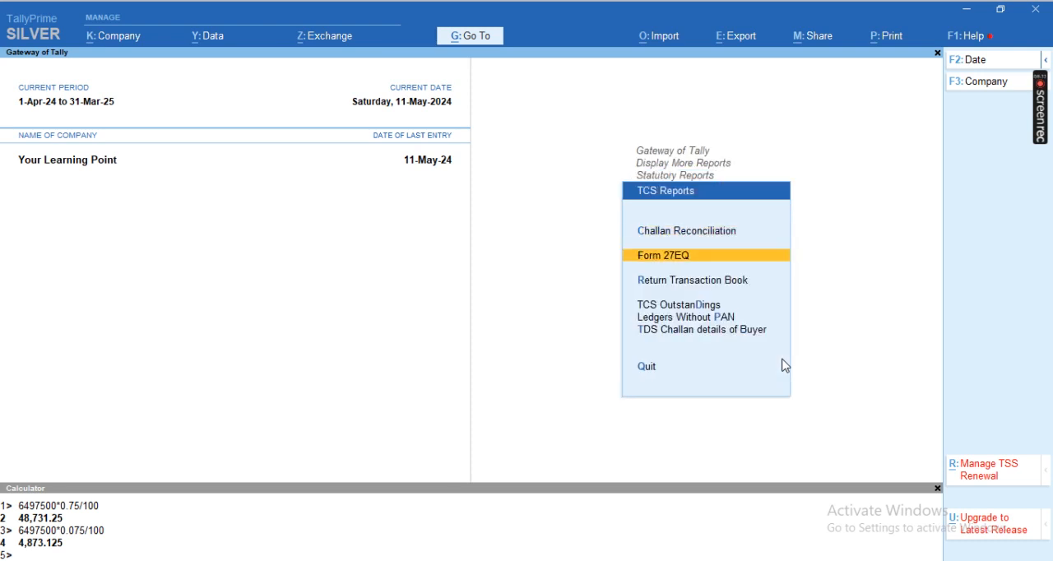
key(Return)
Step: Drill into Form 27EQ's uncertain transactions and open the exception for undetermined TCS applicability of ledgers or stock items
key(Down)
key(Down)
key(Down)
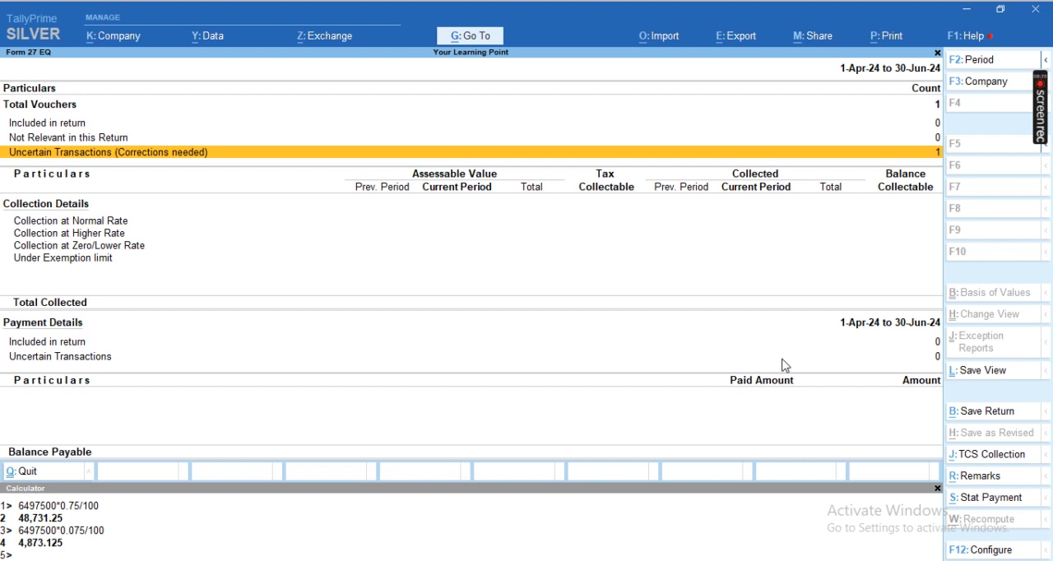
key(Return)
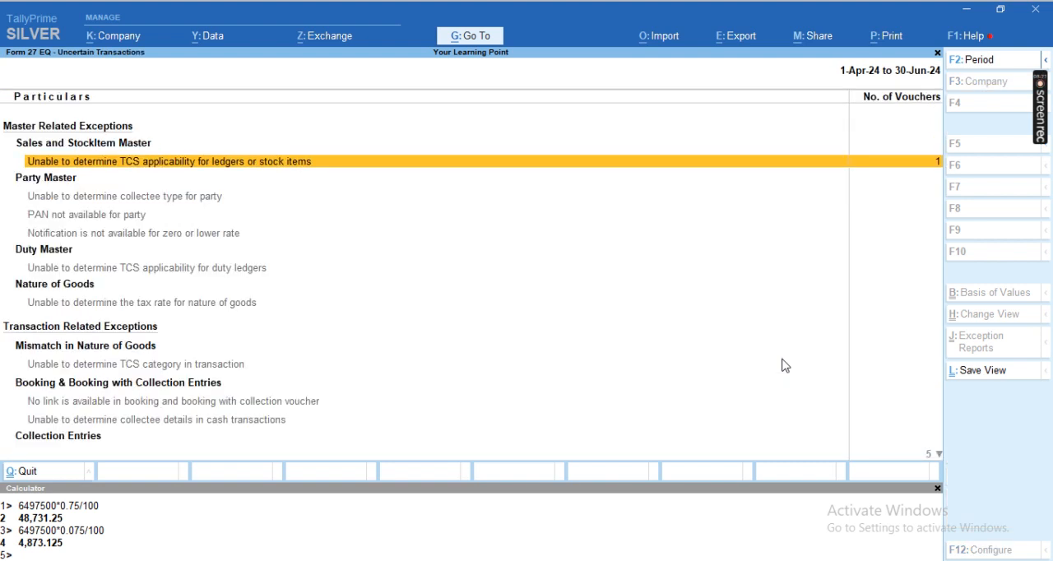
key(Return)
Step: Alter the CGST ledger from the exception list, setting Is TCS Applicable to Not Applicable, and save it
key(Down)
key(Down)
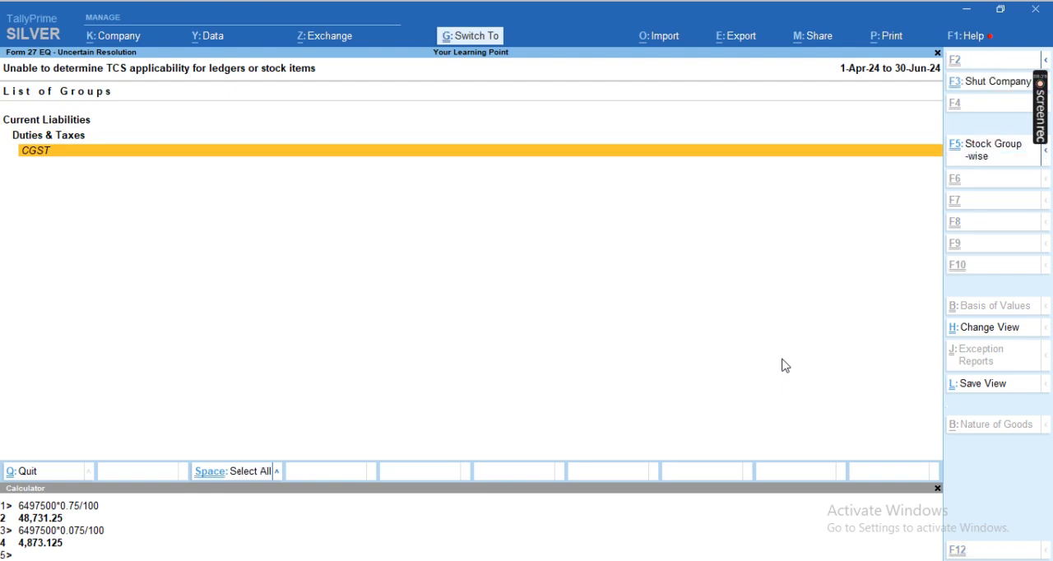
key(ctrl+Return)
key(Return)
key(Return)
key(Return)
key(Return)
key(Return)
key(Return)
key(Return)
key(Return)
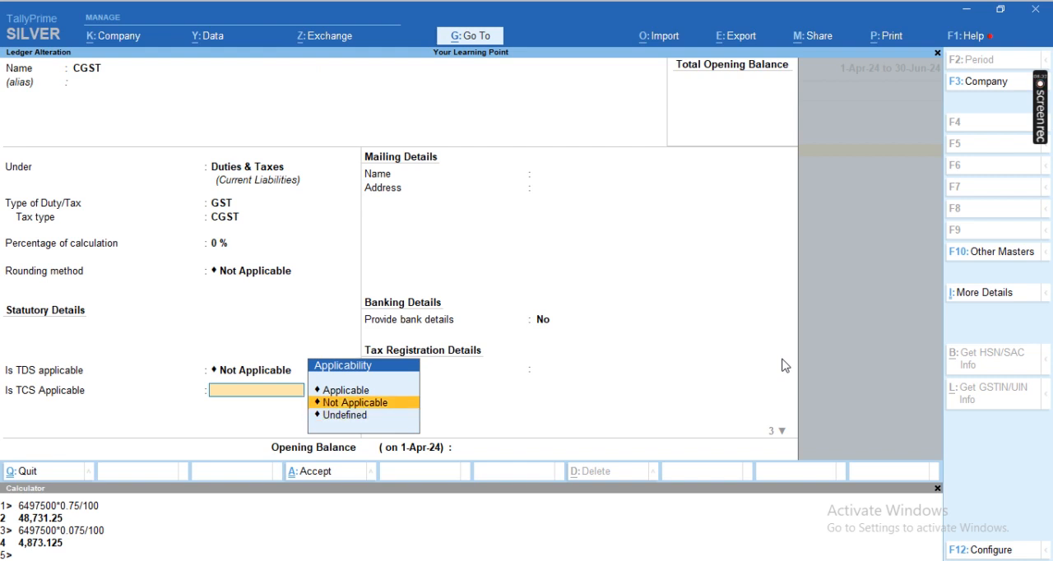
key(Return)
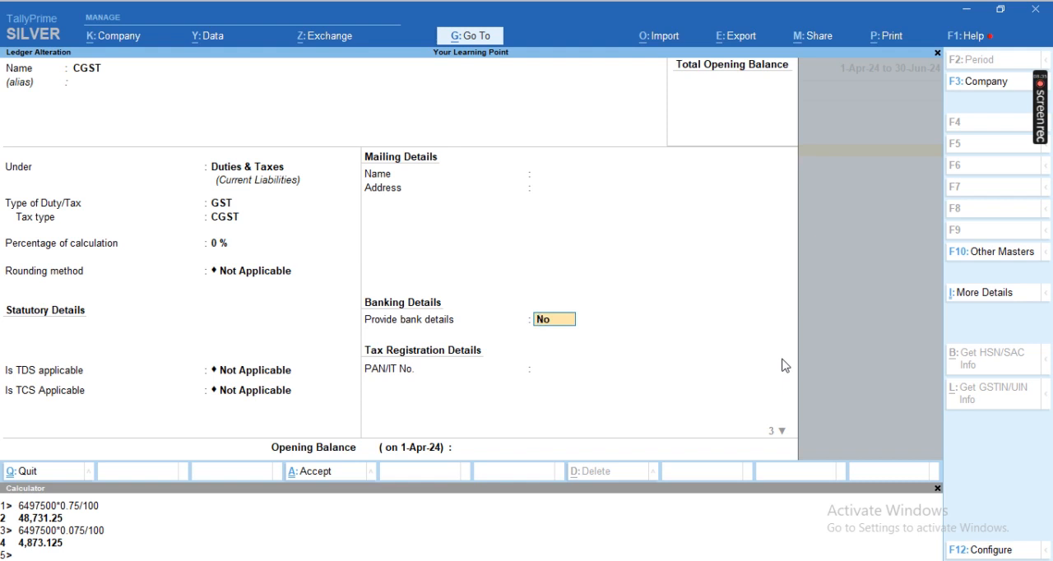
key(Return)
key(Return)
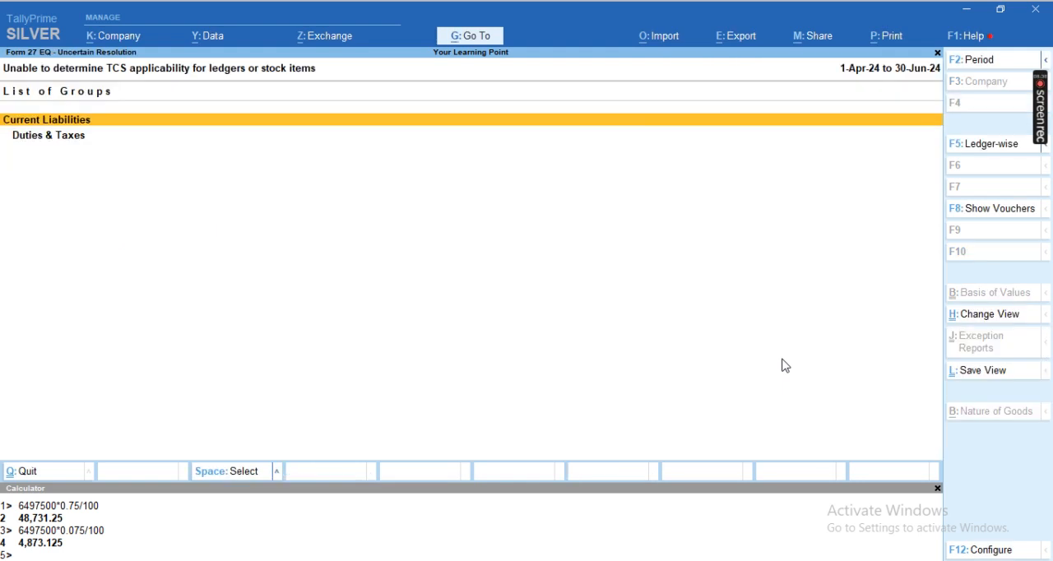
Step: Go back to the uncertain transactions list and move to the exception for undetermined TCS applicability of duty ledgers
key(Escape)
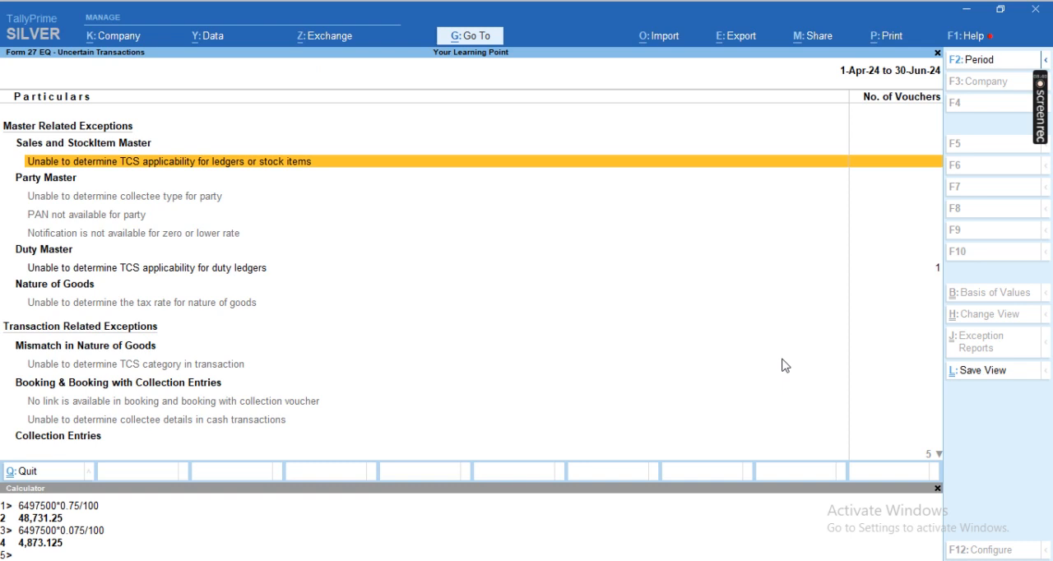
key(Down)
key(Down)
key(Down)
key(Down)
key(Down)
key(Up)
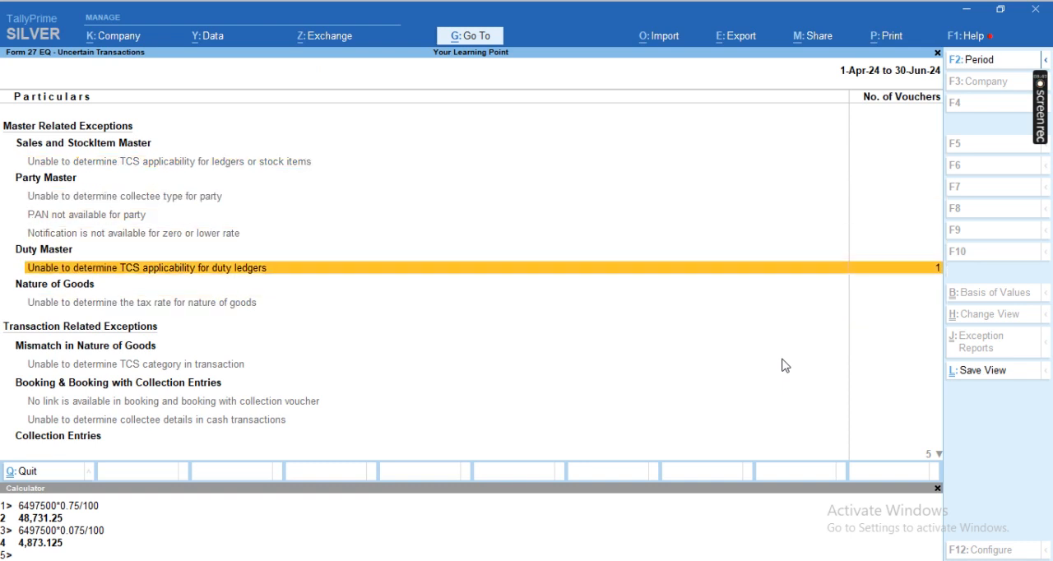
key(Return)
key(Escape)
key(y)
key(Escape)
key(Escape)
key(Return)
key(Down)
key(Down)
key(Return)
key(Down)
key(Down)
key(Down)
key(Down)
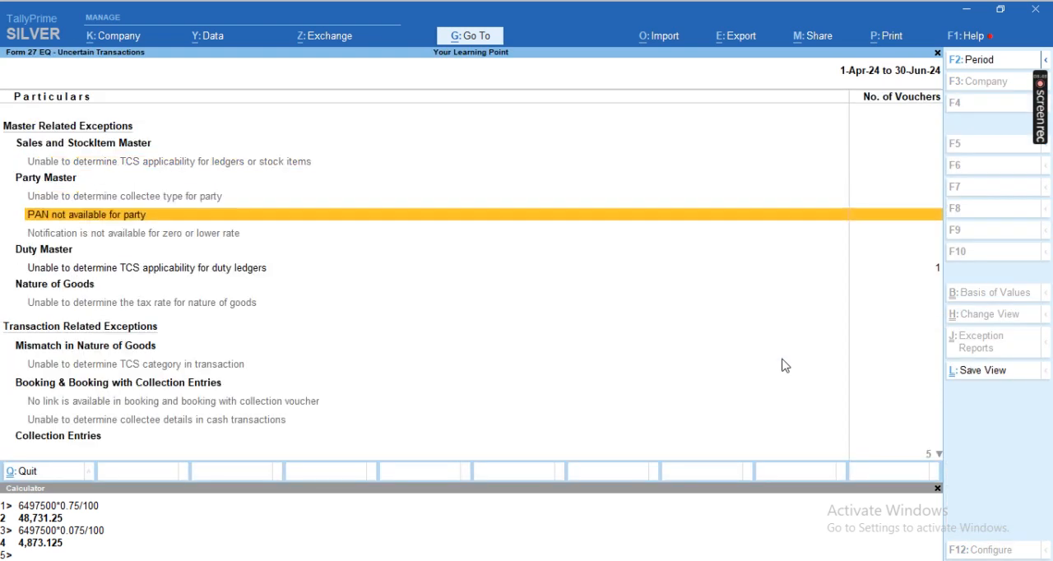
Step: Open the duty ledgers exception, set the CGST ledger's default nature of goods to Not Applicable, and accept it
key(Return)
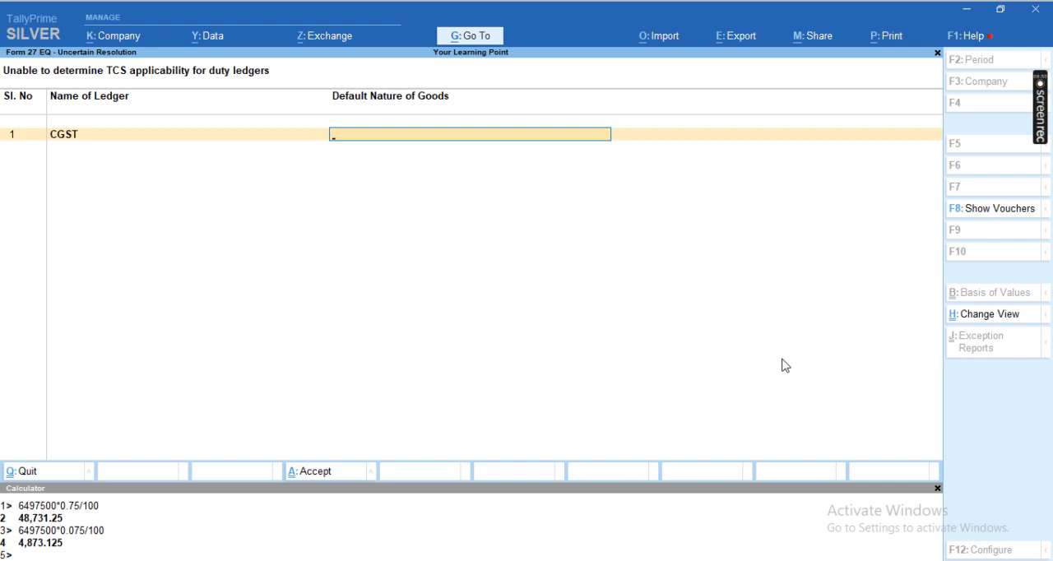
key(space)
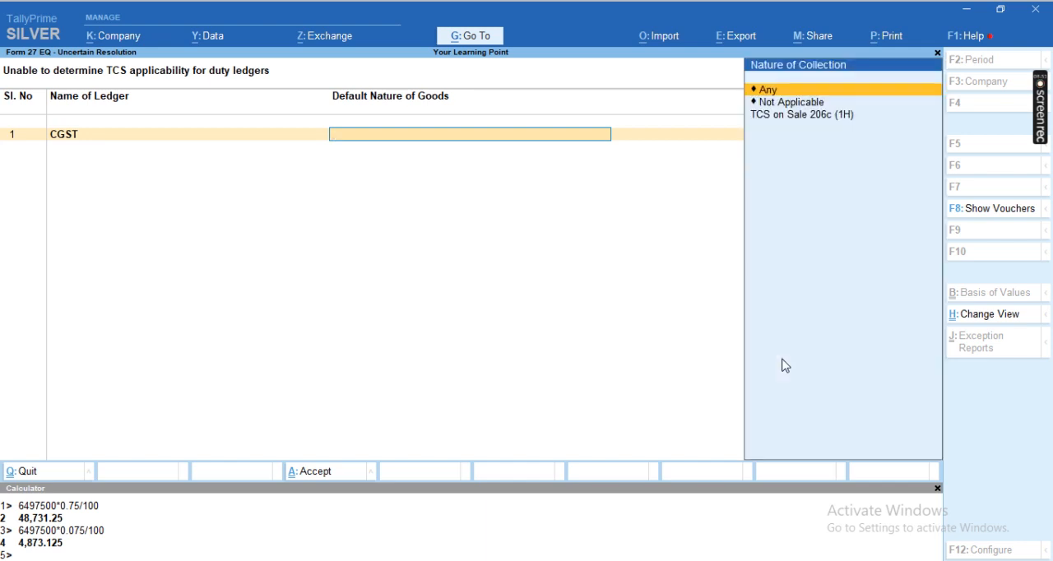
key(Down)
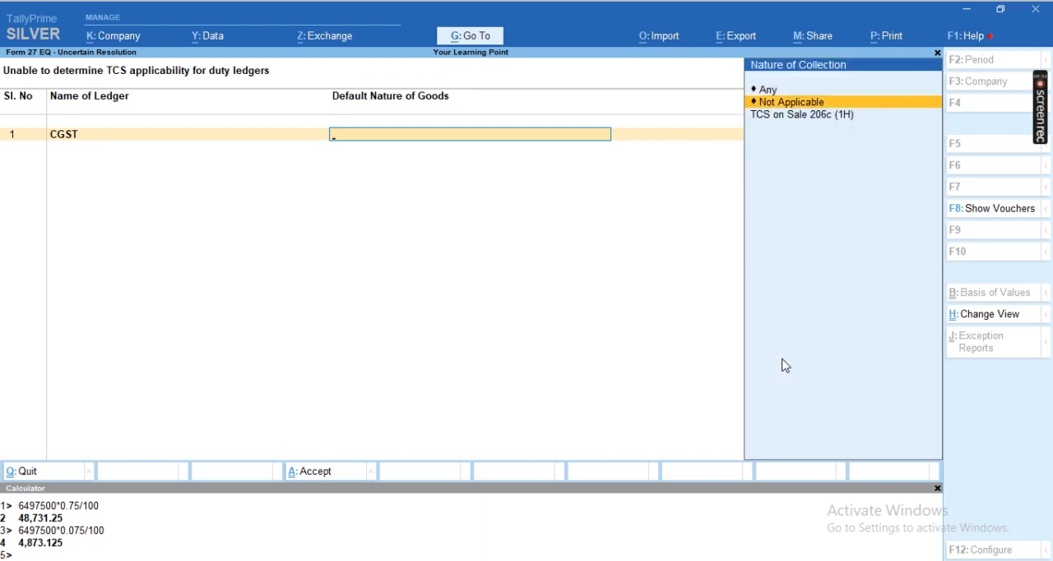
key(Return)
key(Return)
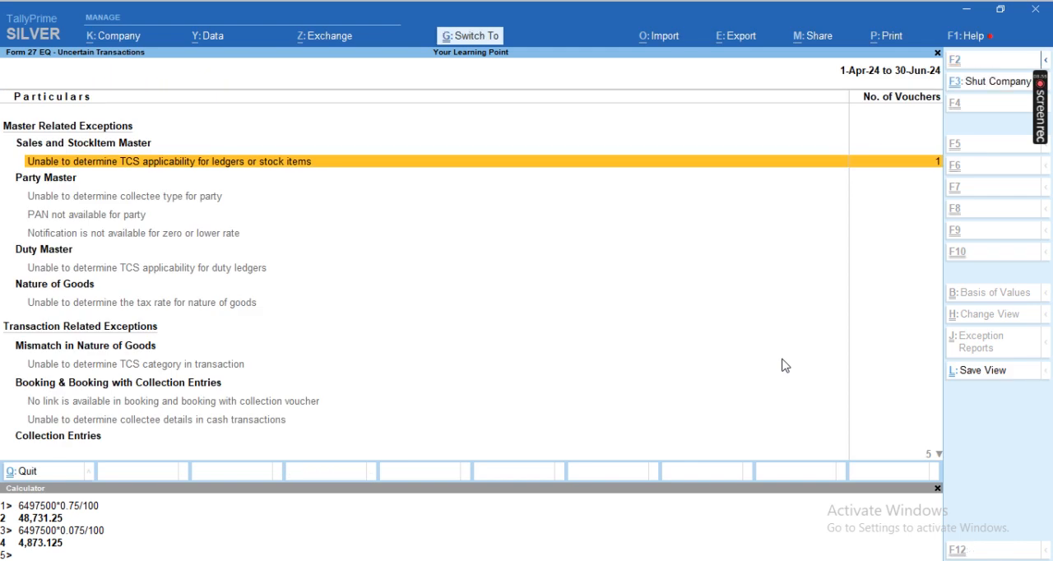
Step: Open the SGST ledger for alteration from the exception for undetermined TCS applicability of ledgers or stock items
key(Return)
key(Down)
key(Down)
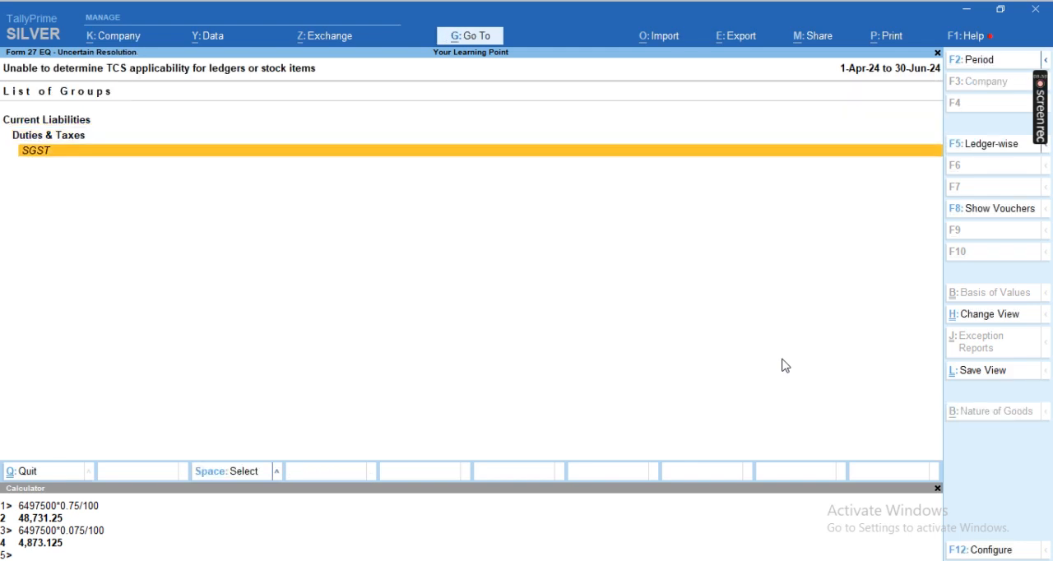
key(Return)
Step: Set Is TCS Applicable to Not Applicable for the SGST ledger and save it
key(Return)
key(Return)
key(Return)
key(Return)
key(Return)
key(Return)
key(Return)
key(Return)
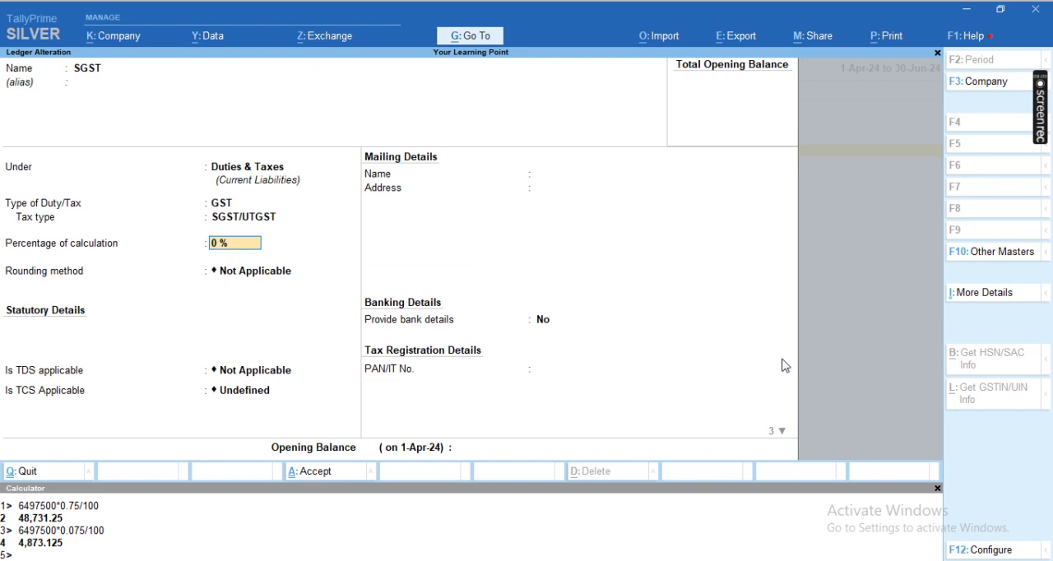
key(Up)
key(Return)
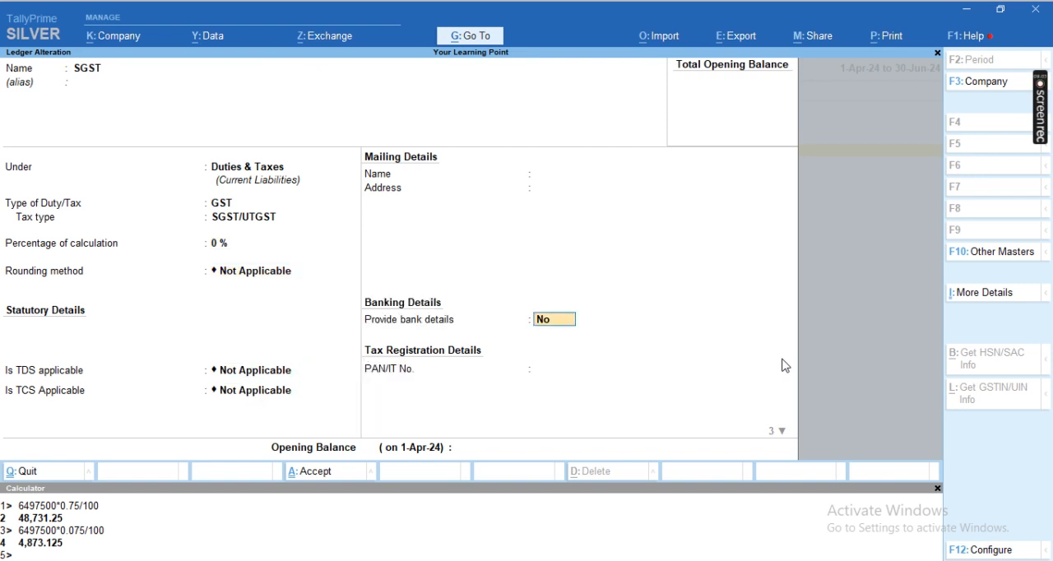
key(Return)
key(Return)
Step: Open the duty ledgers exception, set the SGST ledger's default nature of goods to Not Applicable, and accept it
key(Return)
key(Return)
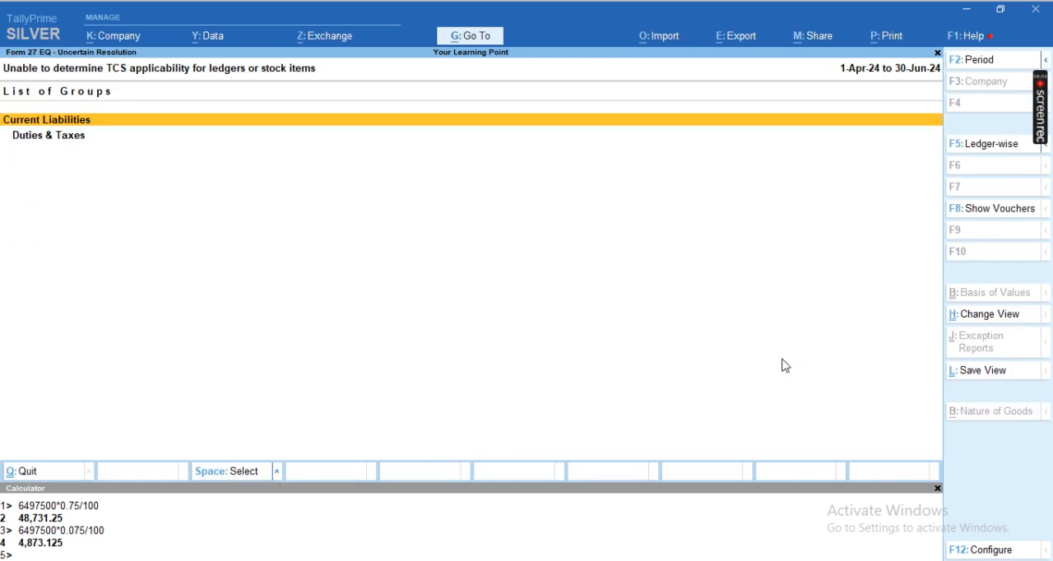
key(Escape)
key(Down)
key(Down)
key(Down)
key(Down)
key(Down)
key(Up)
key(Return)
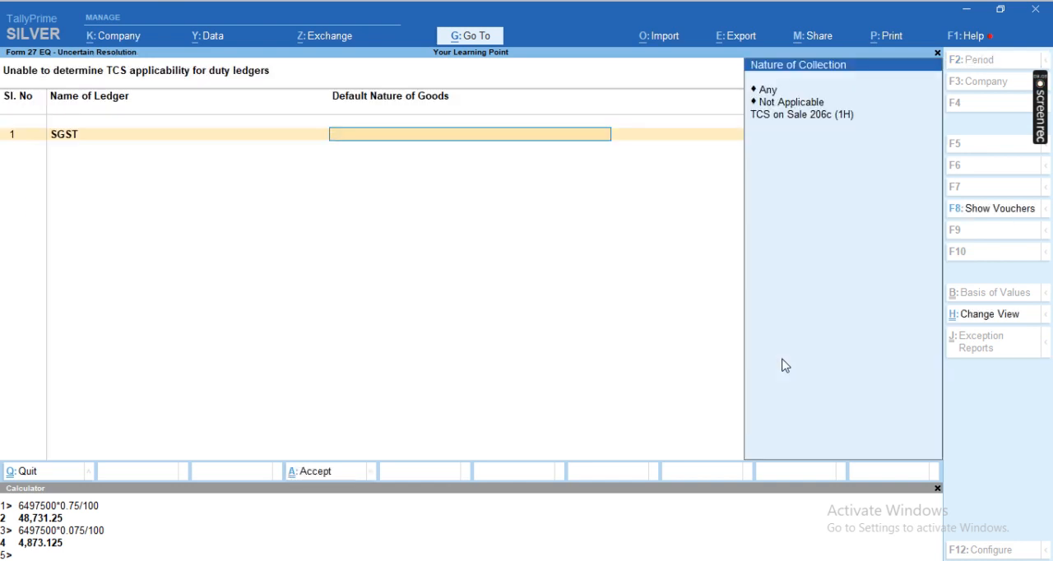
key(Up)
key(Return)
key(Return)
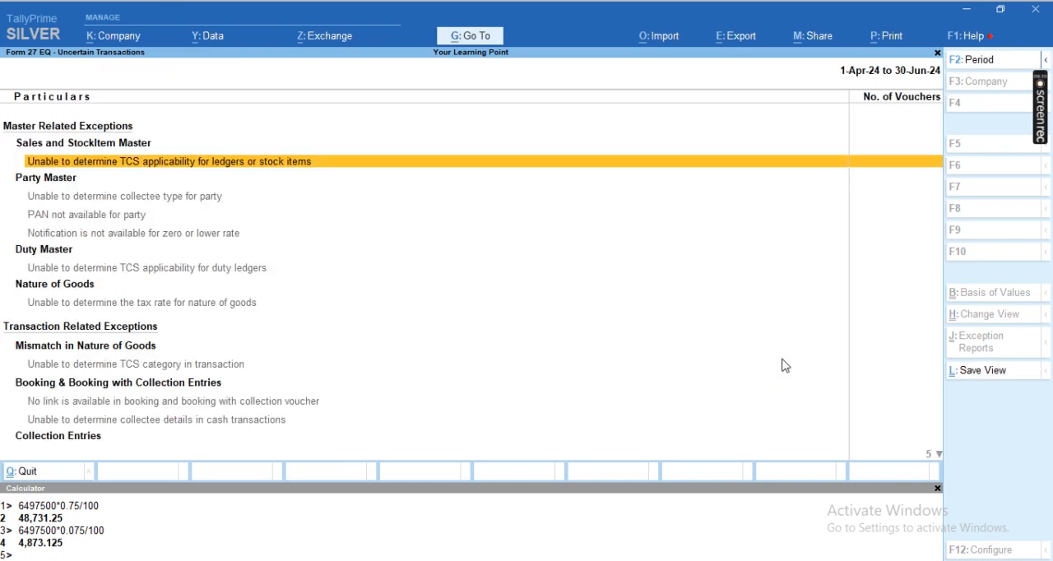
Step: Return to the Form 27EQ summary and check the uncertain transactions and the collection at normal rate
key(Escape)
key(Down)
key(Down)
key(Down)
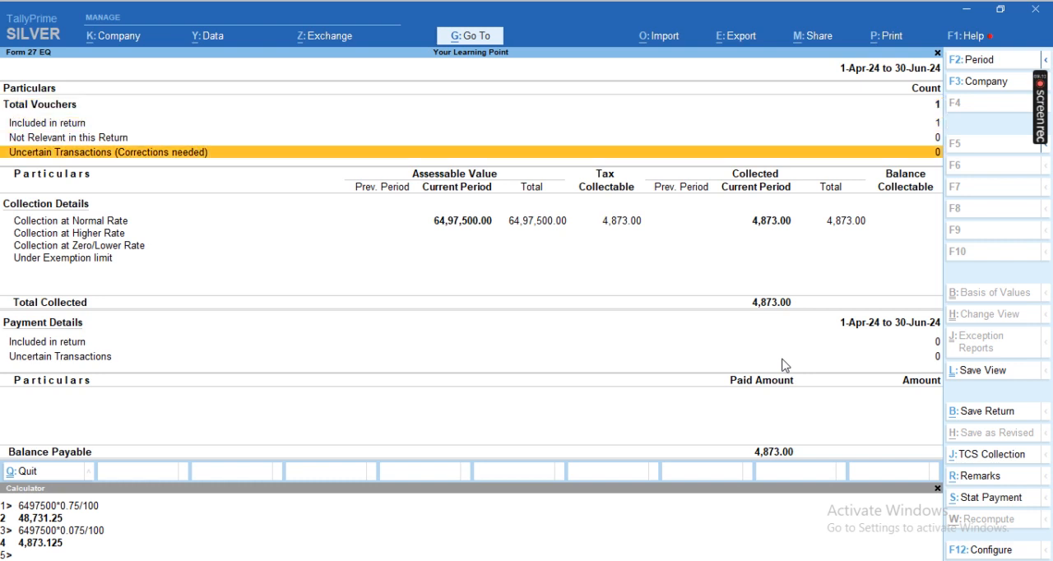
key(Down)
key(Up)
key(Down)
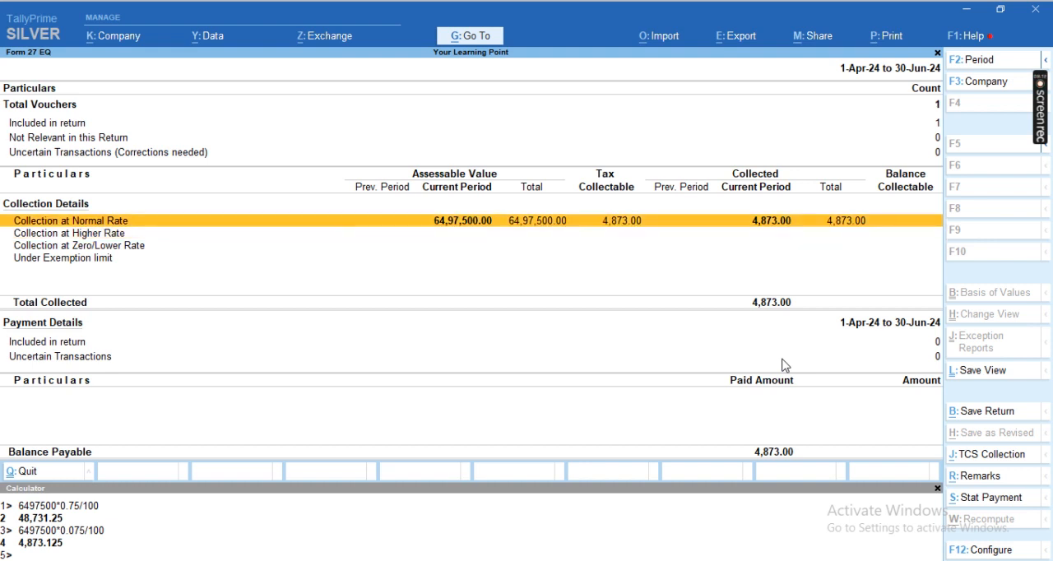
Step: Check the pending TCS by nature of goods in the TCS Outstandings report, then leave the reports
key(Escape)
key(Down)
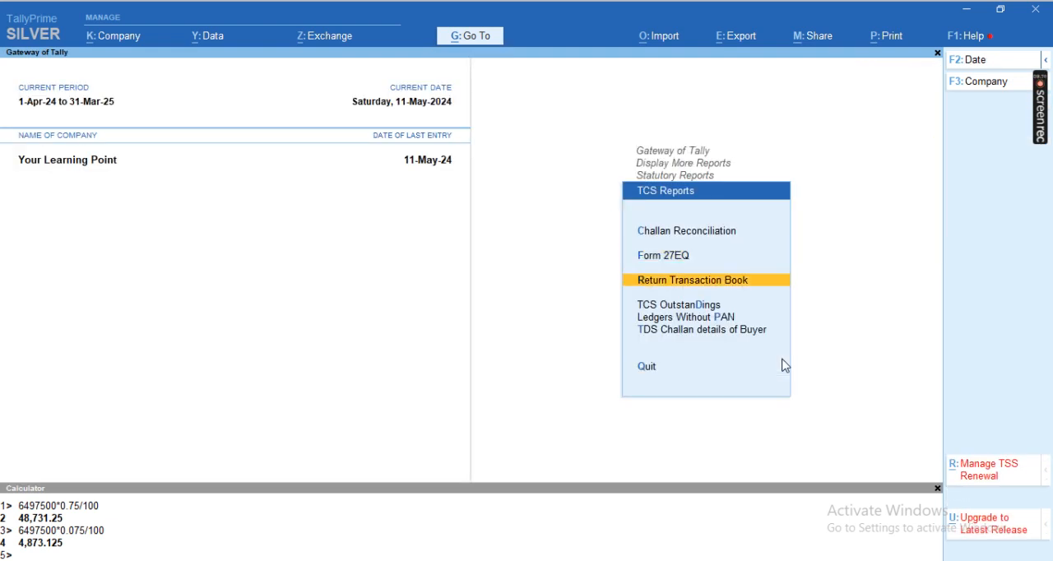
key(Down)
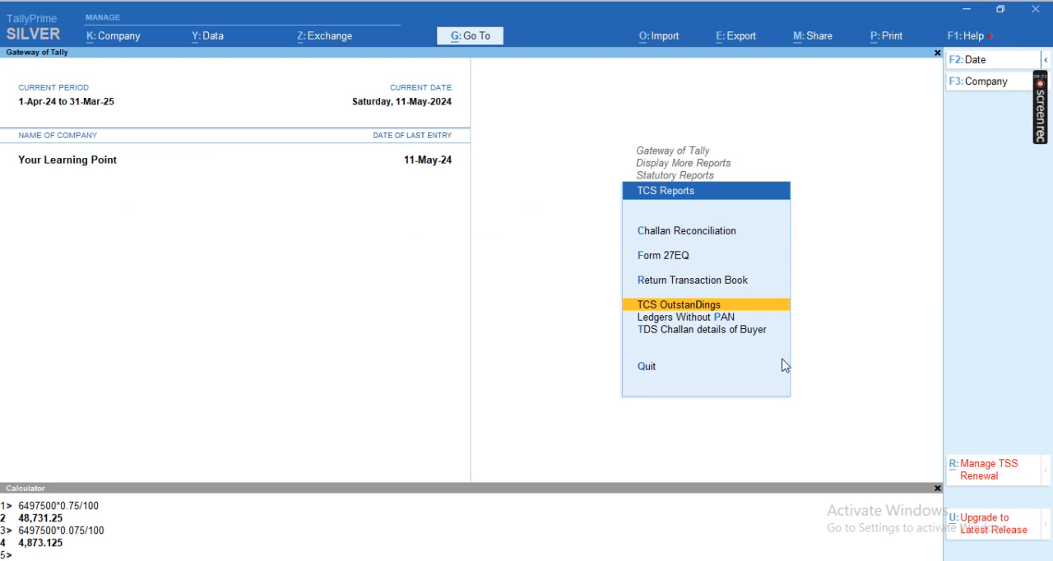
key(Return)
key(Right)
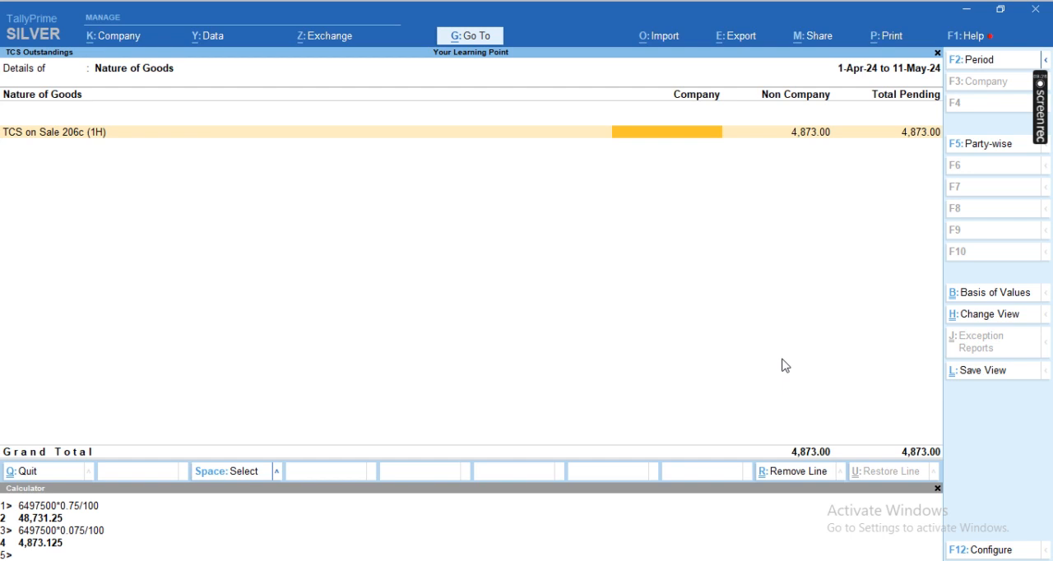
key(Left)
key(Escape)
key(Escape)
key(Escape)
key(Escape)
key(Escape)
key(Escape)
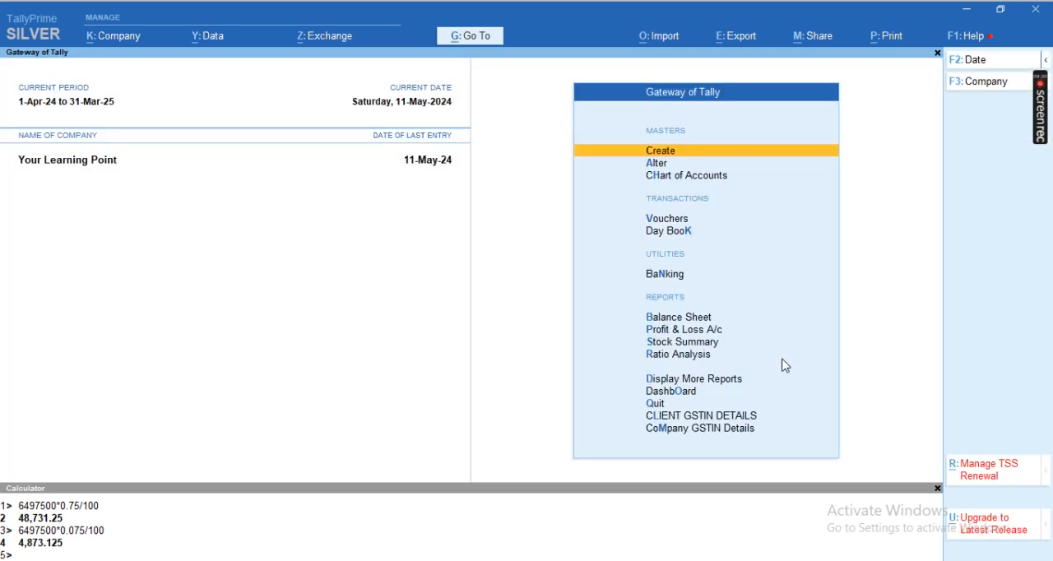
Step: Start a payment voucher dated 11-May-24 from the Cash account and choose the TCS 206C (1H) on Sale ledger
key(v)
key(F5)
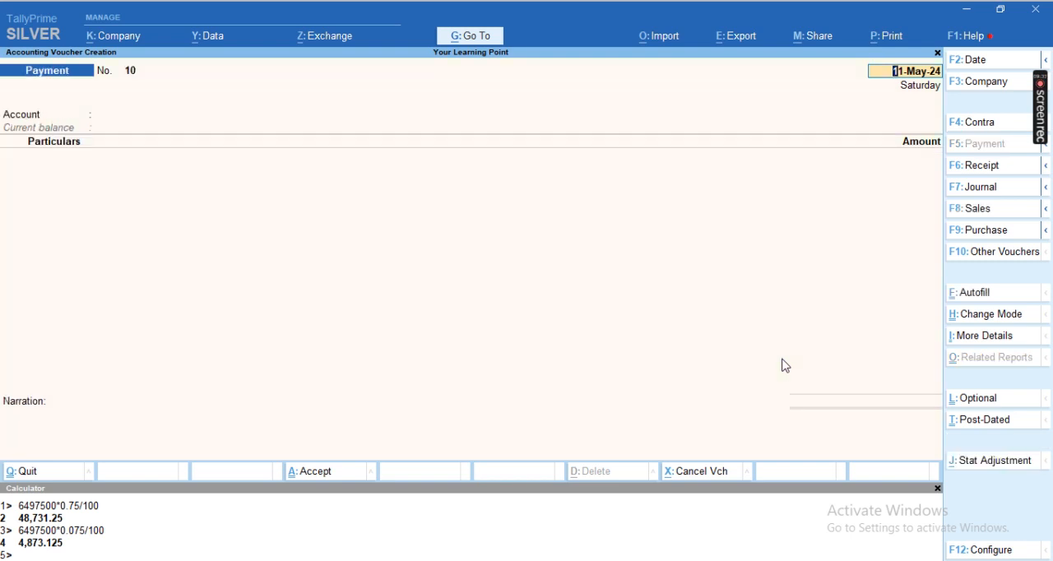
key(Return)
text(Ca)
key(Return)
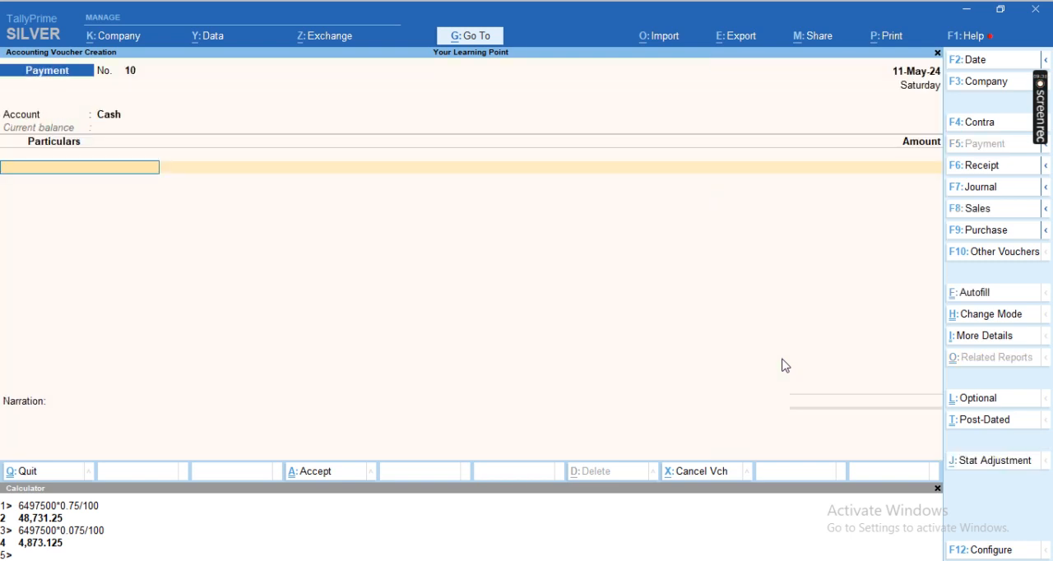
key(Up)
key(Up)
key(Up)
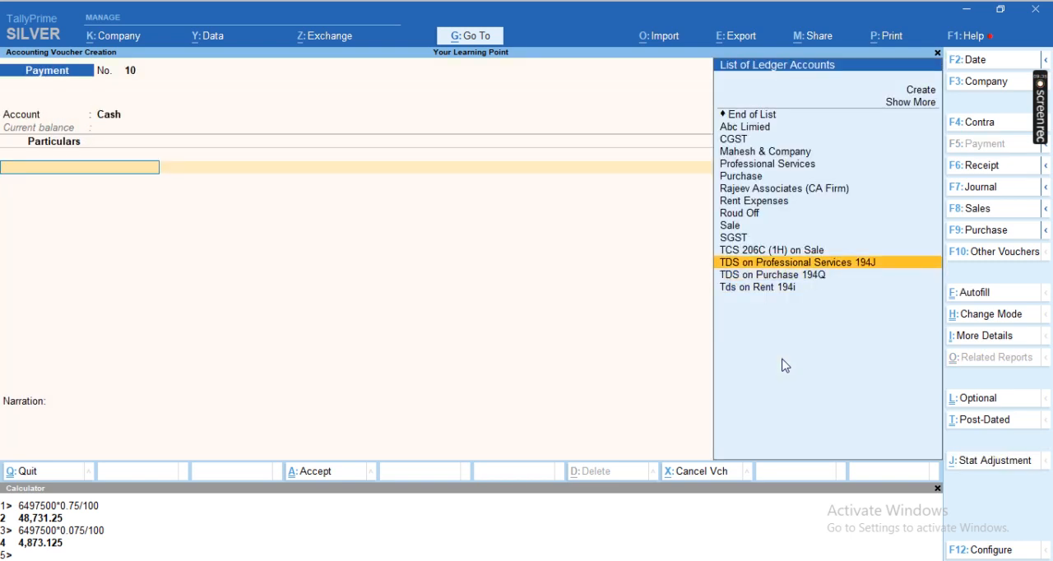
key(Return)
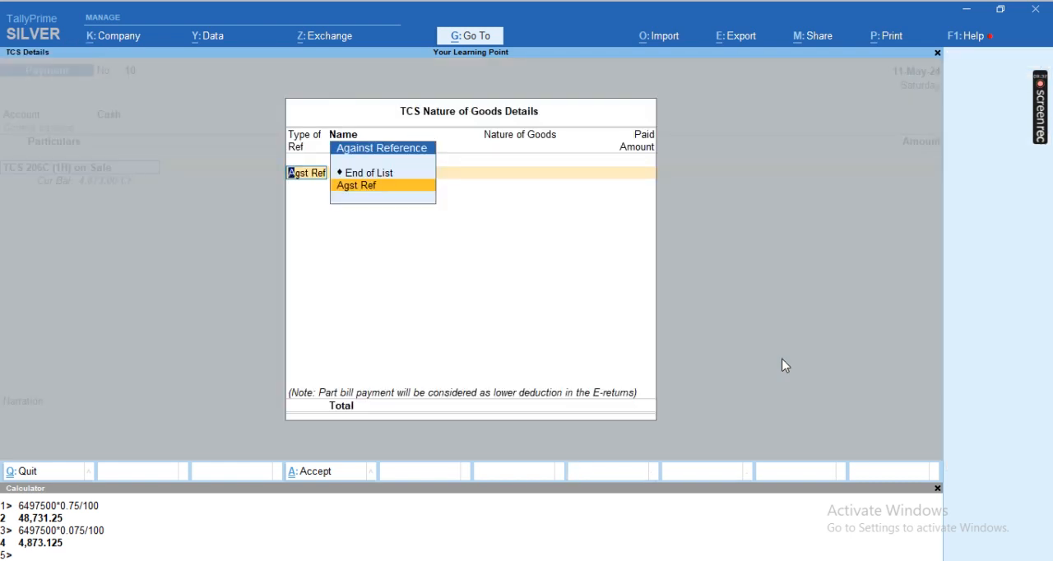
Step: Allocate the TCS payment of 4,873.00 against reference Sale / 6 / 87 and save the voucher
key(Return)
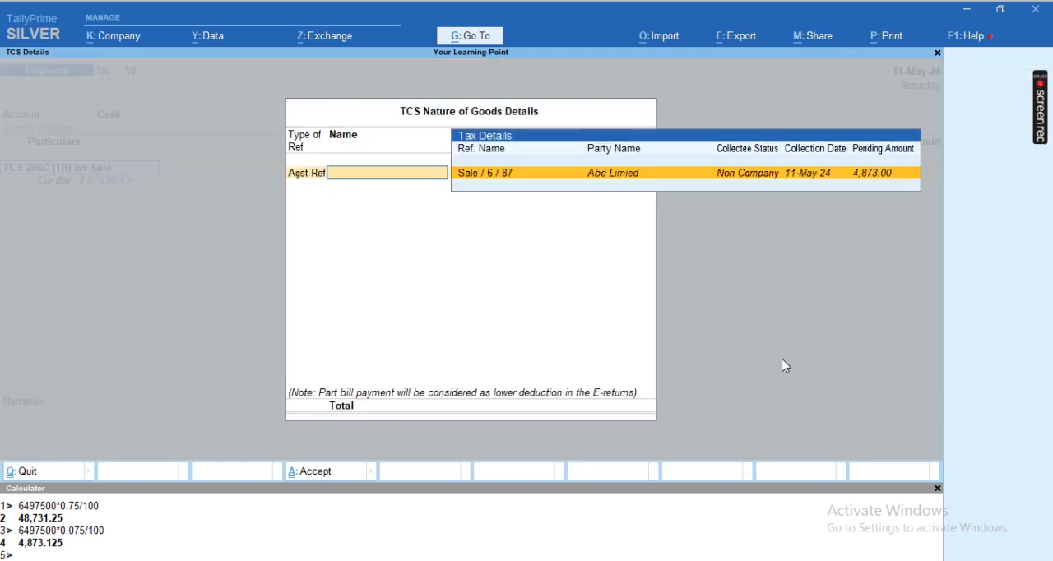
key(Return)
key(Return)
key(Return)
key(Return)
key(Return)
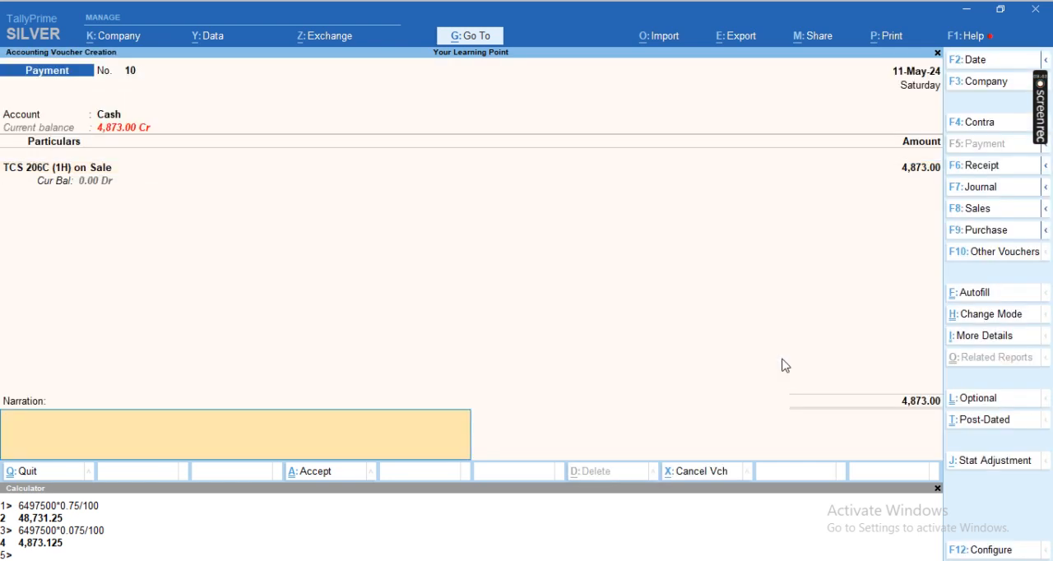
key(Return)
Step: Leave voucher entry and open the statutory reports again
key(Return)
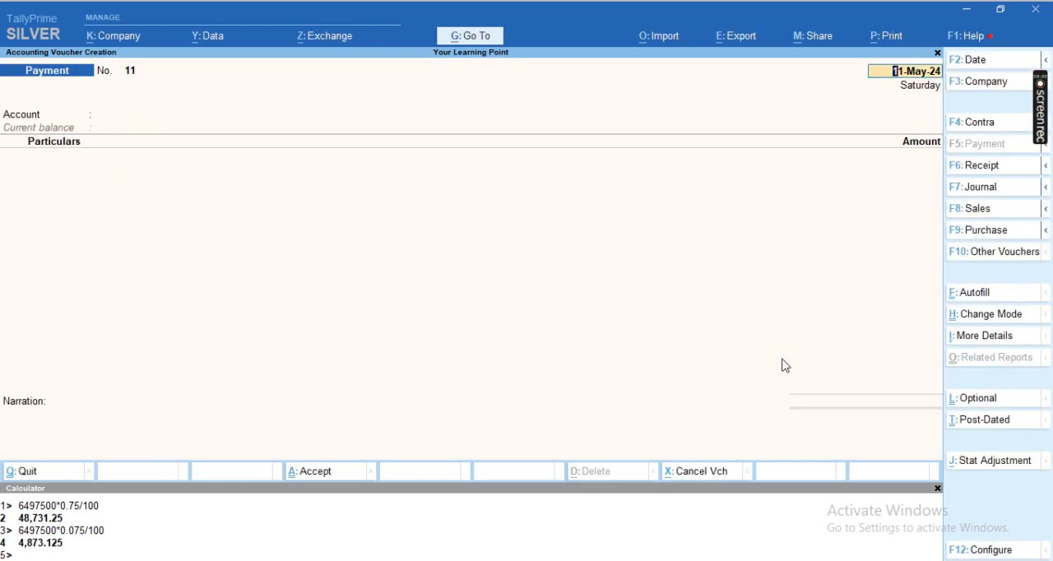
key(Escape)
key(Return)
key(Up)
key(Up)
key(Up)
key(Up)
key(Up)
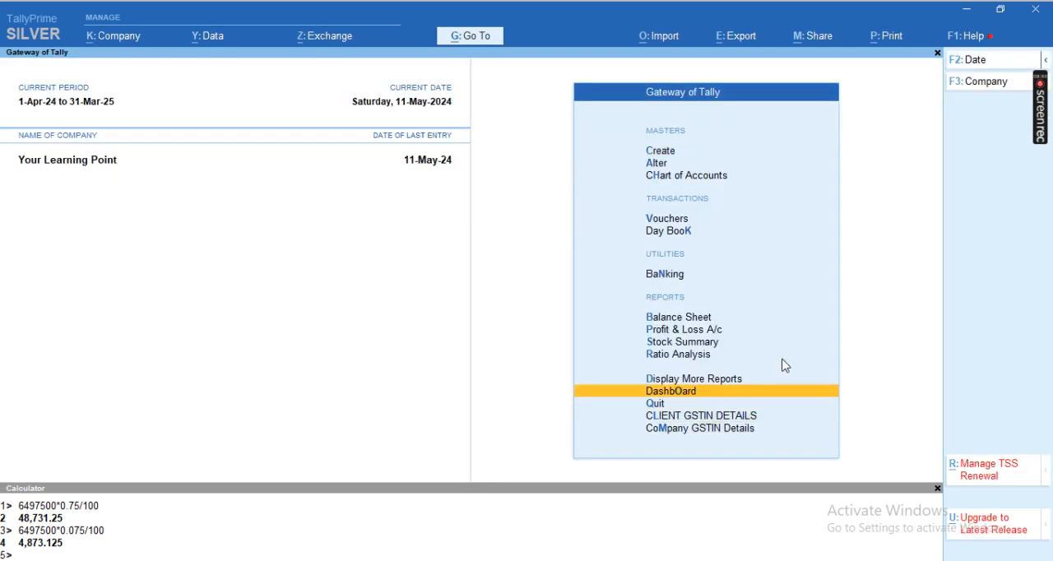
key(Return)
key(Up)
key(Up)
key(Up)
key(Up)
key(Up)
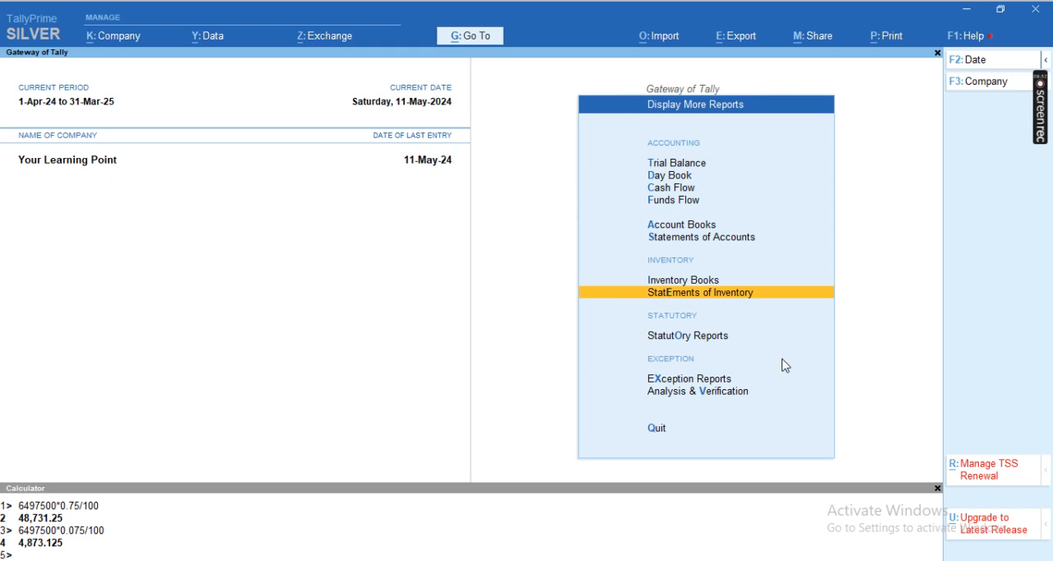
key(Down)
key(Return)
Step: Open TCS Outstandings among the TCS reports to check for remaining dues, and close it
key(Down)
key(Down)
key(Return)
key(Up)
key(Up)
key(Up)
key(Up)
key(Return)
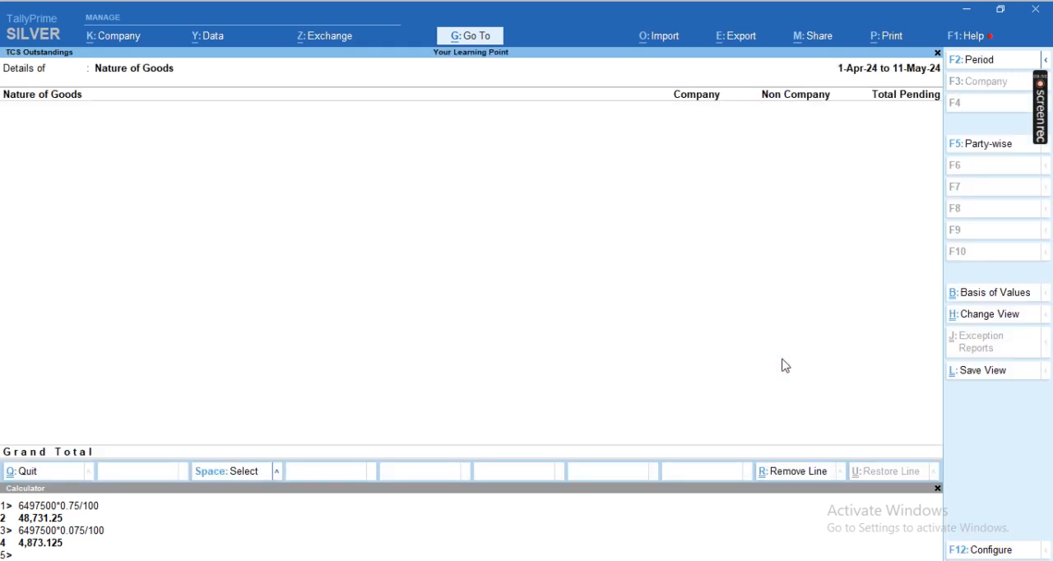
key(Escape)
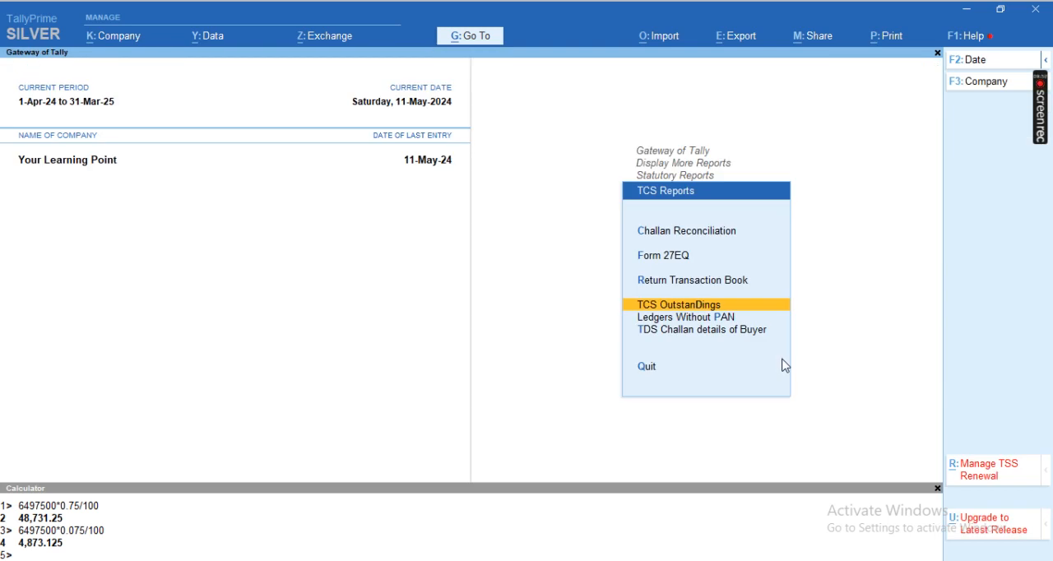
Step: Open Form 27EQ to check how the TCS payment is reflected, then leave the reports
key(Up)
key(Up)
key(Return)
key(Down)
key(Down)
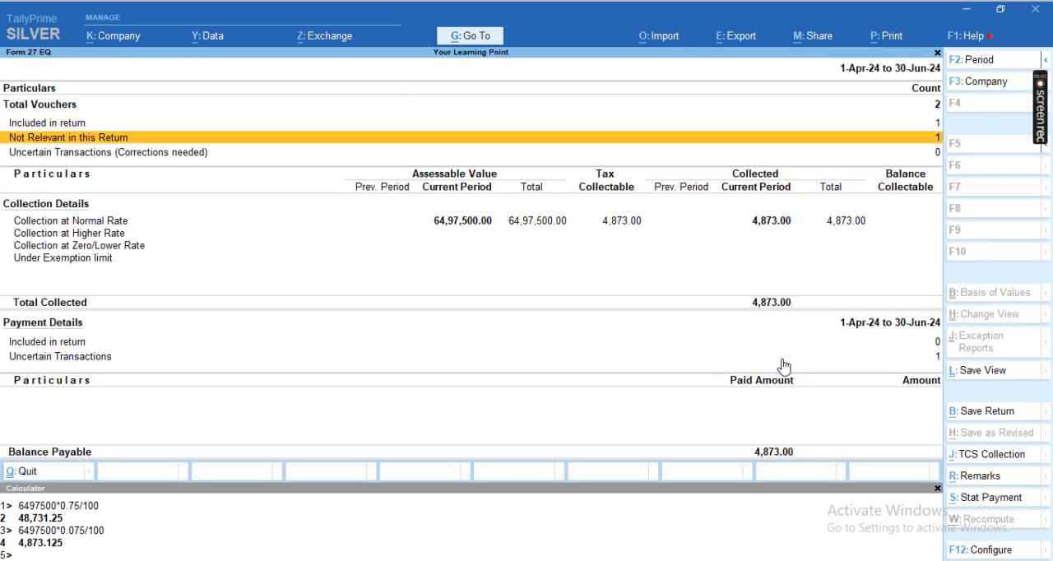
key(Escape)
key(Escape)
key(Escape)
key(Escape)
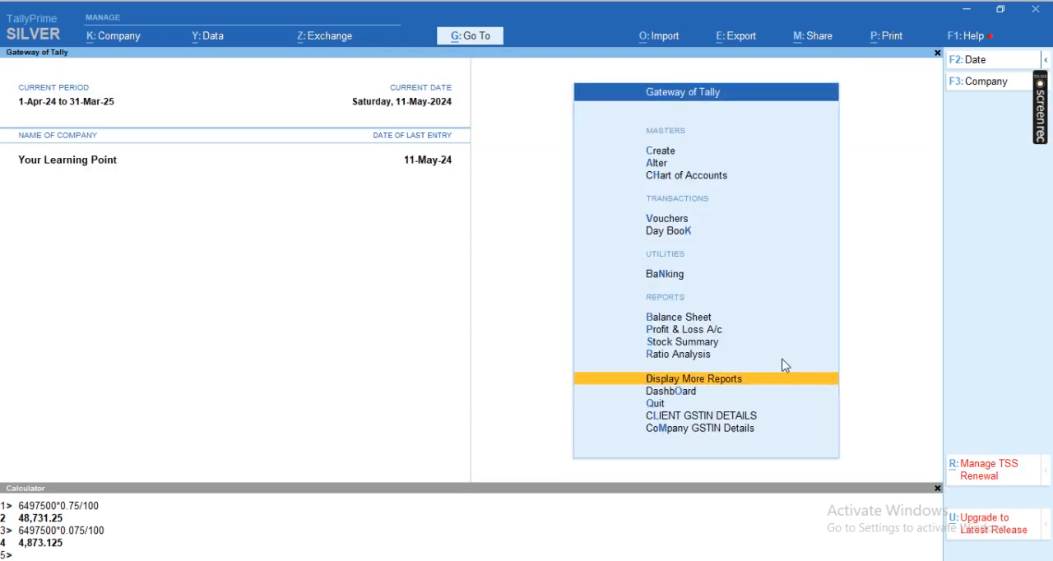
key(Escape)
key(Escape)
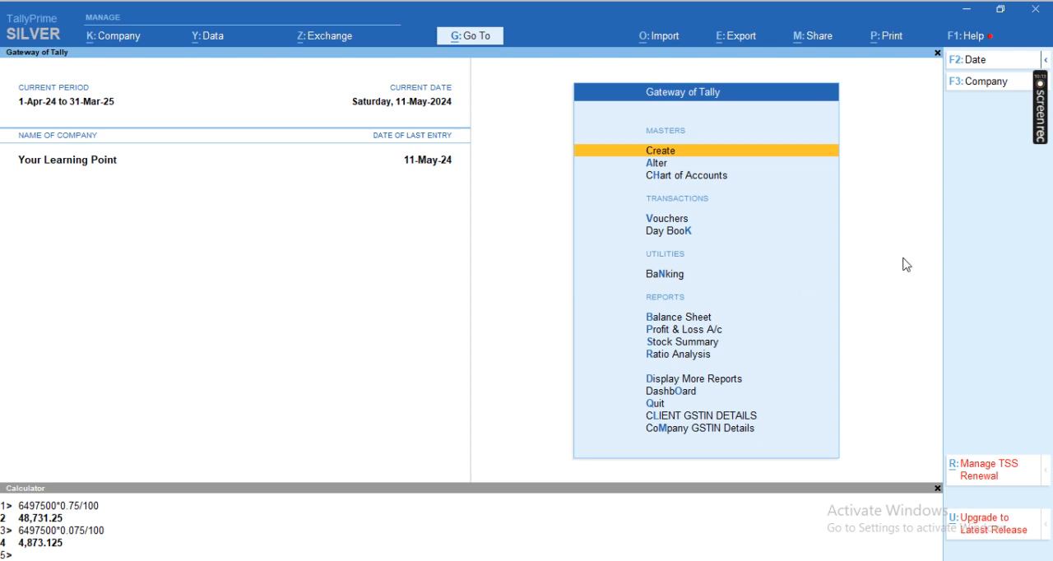
mouse_move(1043, 119)
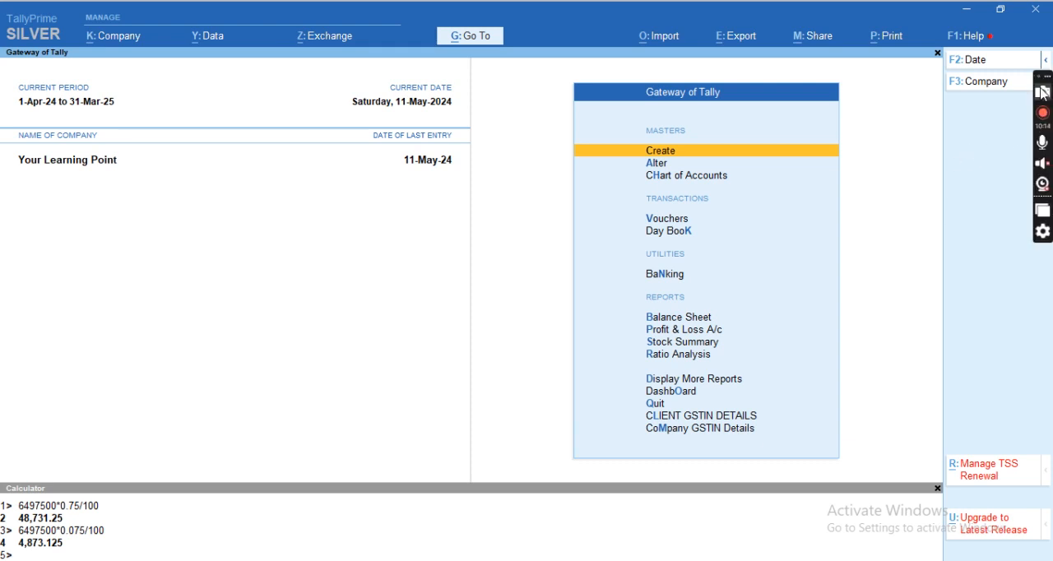